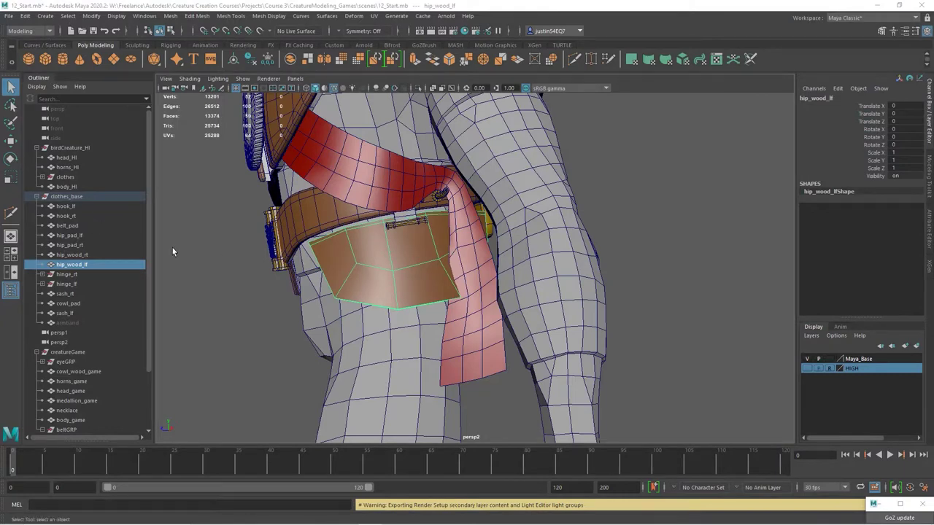
# Move hook_lf and hook_rt from the clothes_base group into the creatureGame group
pyautogui.click(49, 197)
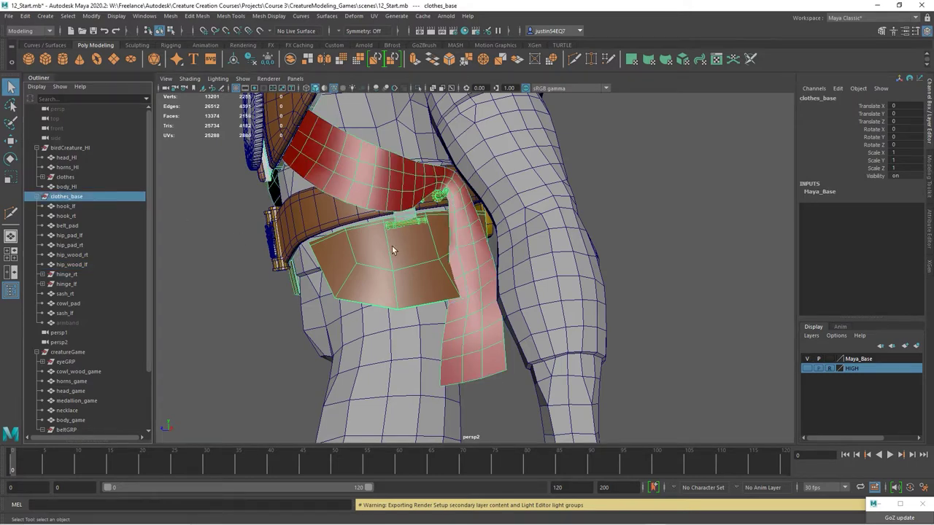
pyautogui.keyDown('alt'); pyautogui.moveTo(391, 250); pyautogui.dragTo(386, 284); pyautogui.keyUp('alt')
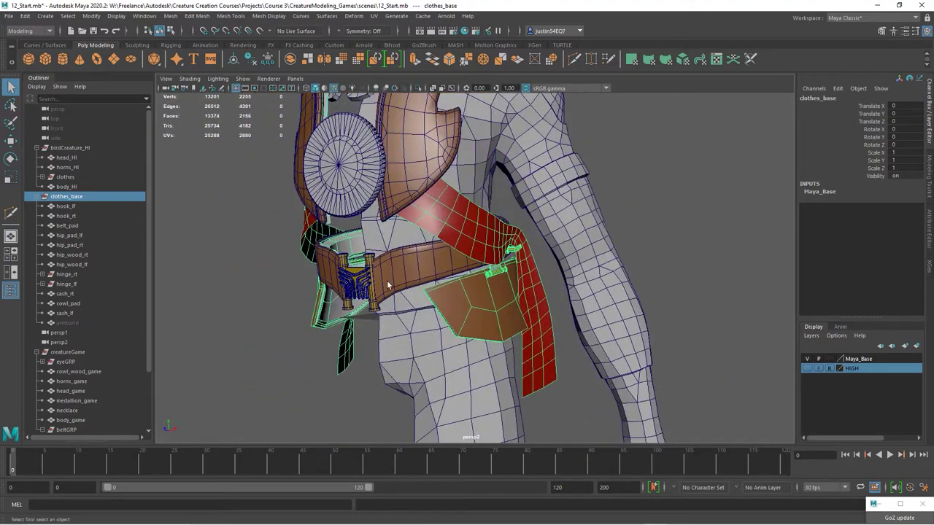
pyautogui.keyDown('alt'); pyautogui.moveTo(493, 302); pyautogui.dragTo(441, 309); pyautogui.keyUp('alt')
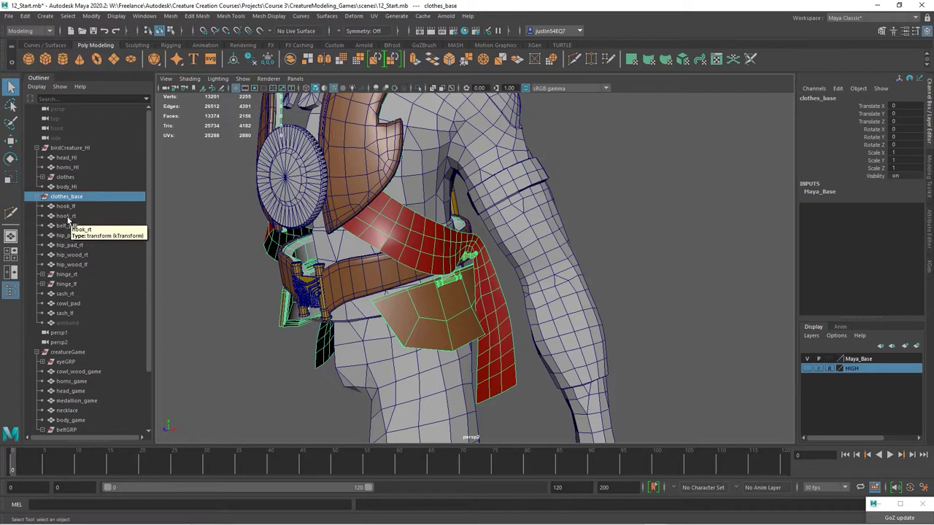
pyautogui.click(66, 207)
pyautogui.keyDown('shift'); pyautogui.click(73, 216); pyautogui.keyUp('shift')
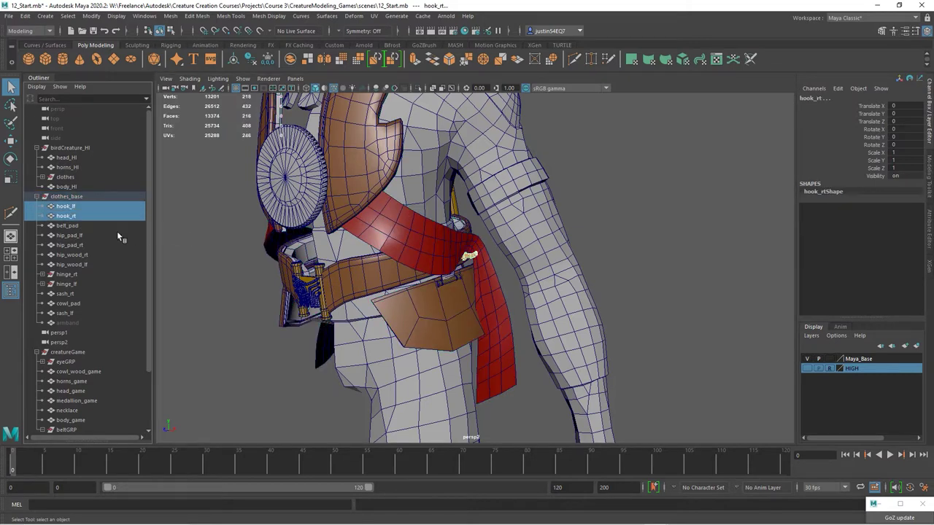
pyautogui.click(76, 352)
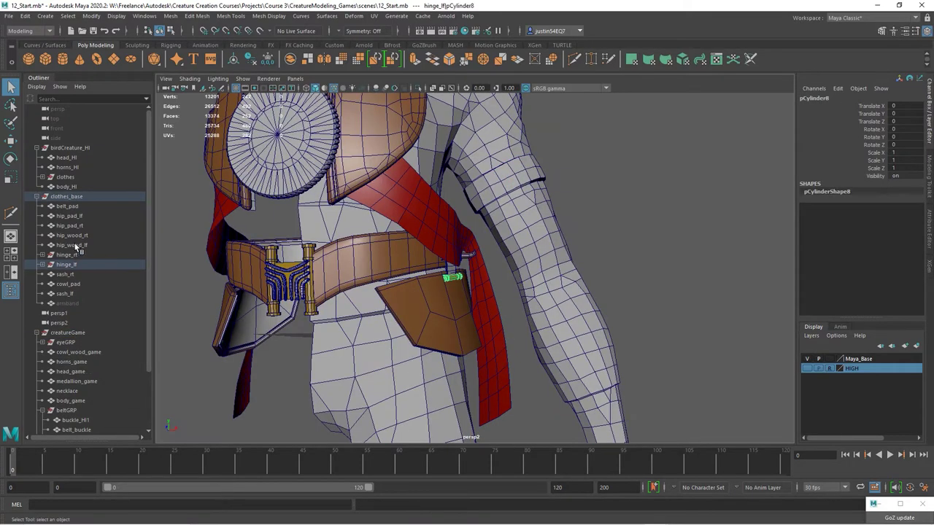
# Move the hinge_rt and hinge_lf groups from clothes_base into creatureGame
pyautogui.click(74, 264)
pyautogui.click(74, 255)
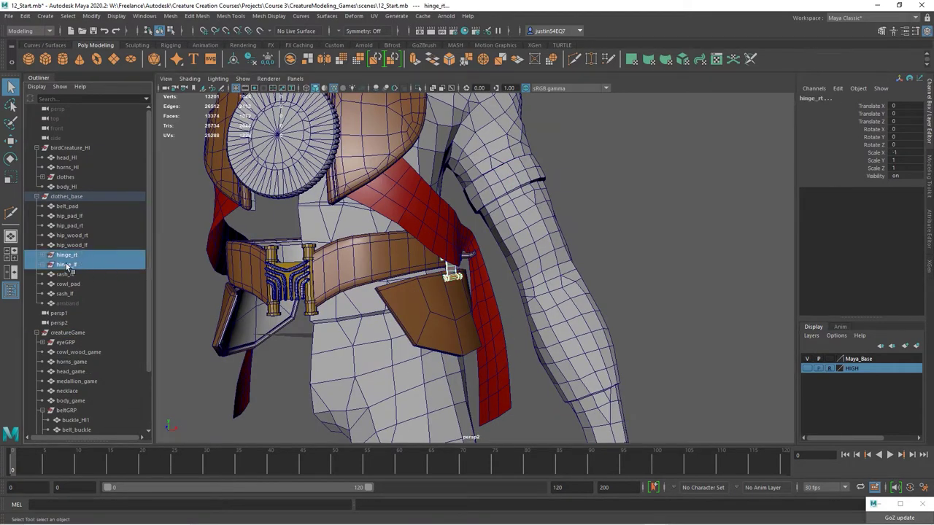
pyautogui.moveTo(70, 336); pyautogui.dragTo(69, 334, button='middle')
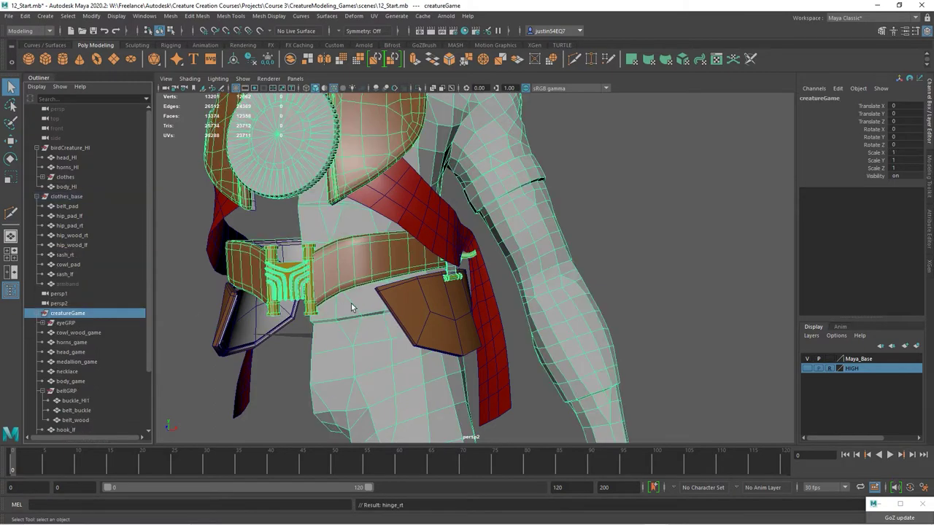
# Move sash_lf and sash_rt into the creatureGame group, and delete the hidden armband from clothes_base
pyautogui.keyDown('alt'); pyautogui.moveTo(426, 299); pyautogui.dragTo(394, 302); pyautogui.keyUp('alt')
pyautogui.keyDown('alt'); pyautogui.moveTo(394, 302); pyautogui.dragTo(463, 296, button='middle'); pyautogui.keyUp('alt')
pyautogui.click(454, 239)
pyautogui.keyDown('alt'); pyautogui.moveTo(241, 251); pyautogui.dragTo(310, 247); pyautogui.keyUp('alt')
pyautogui.keyDown('shift'); pyautogui.click(288, 225); pyautogui.keyUp('shift')
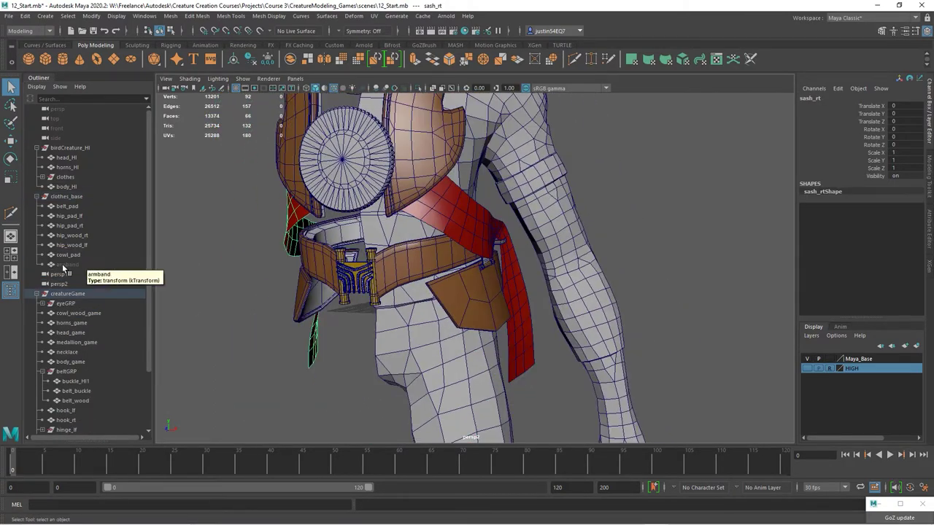
pyautogui.click(63, 266)
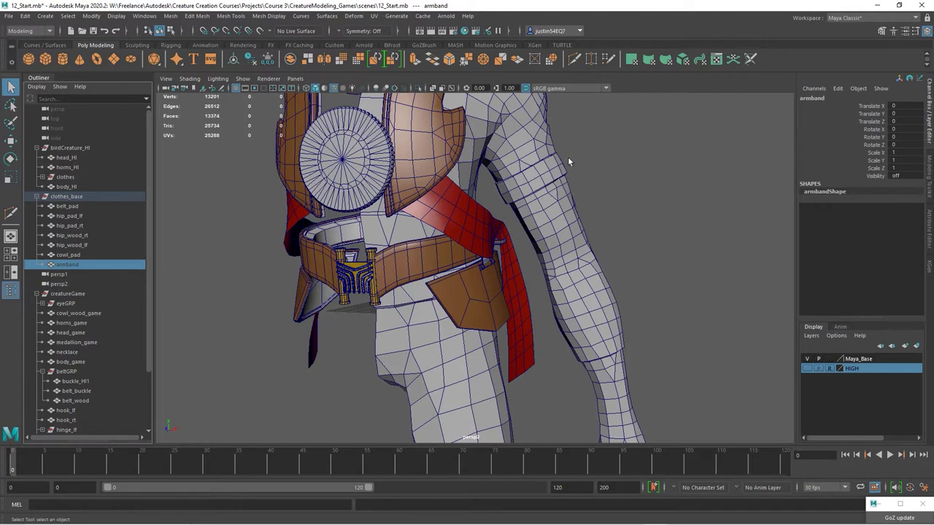
pyautogui.press('Delete')
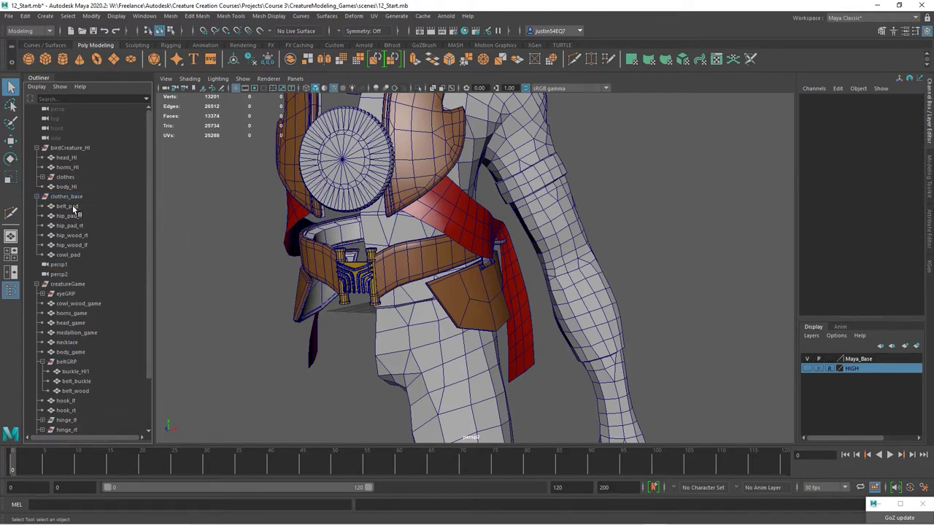
# Isolate belt_pad, hip_pad_lf, hip_pad_rt and cowl_pad in the viewport
pyautogui.click(72, 206)
pyautogui.keyDown('shift'); pyautogui.click(84, 226); pyautogui.keyUp('shift')
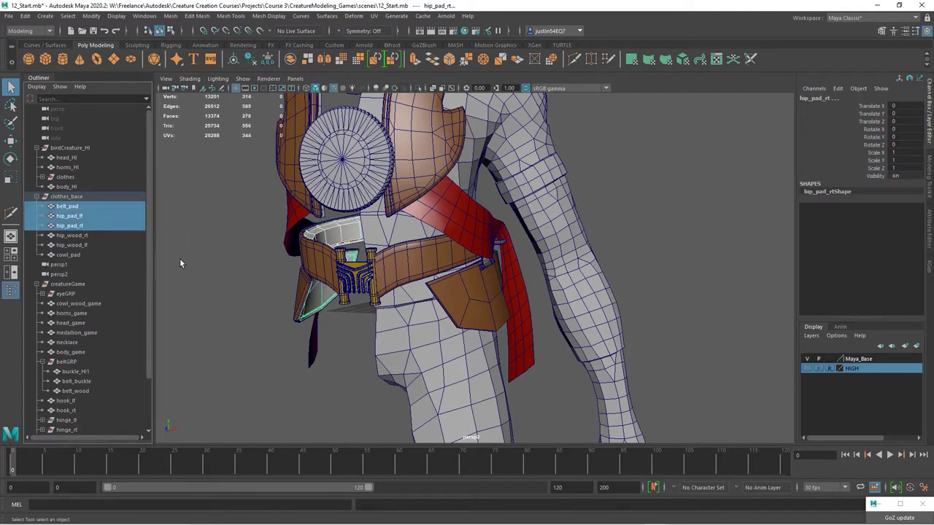
pyautogui.keyDown('ctrl'); pyautogui.click(119, 255); pyautogui.keyUp('ctrl')
pyautogui.press('f')
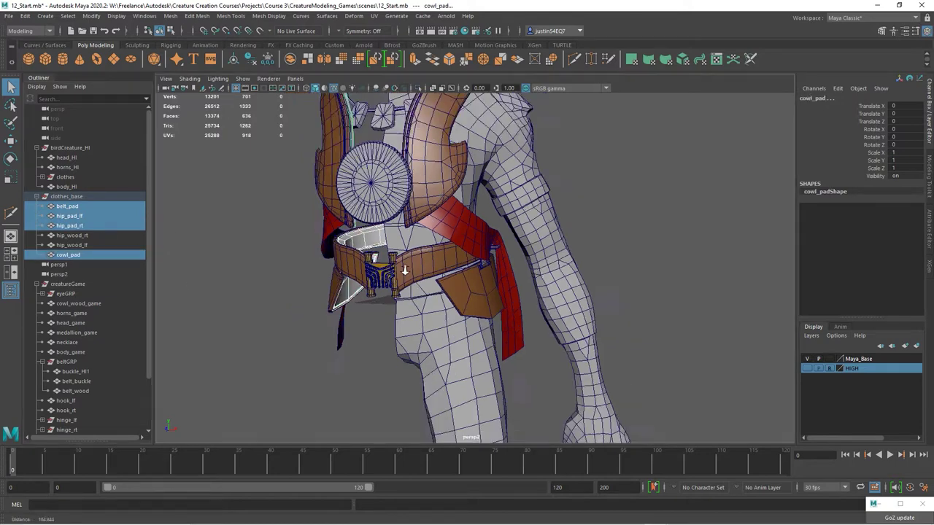
pyautogui.click(244, 79)
pyautogui.moveTo(261, 96)
pyautogui.click(356, 98)
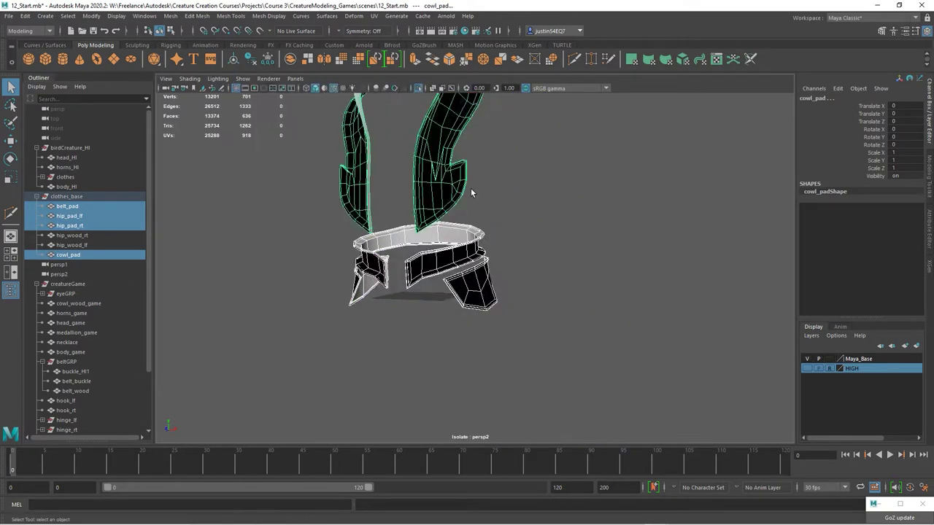
pyautogui.click(480, 193)
pyautogui.keyDown('alt'); pyautogui.moveTo(485, 195); pyautogui.dragTo(540, 234); pyautogui.keyUp('alt')
pyautogui.keyDown('alt'); pyautogui.moveTo(524, 237); pyautogui.dragTo(505, 303, button='middle'); pyautogui.keyUp('alt')
pyautogui.keyDown('alt'); pyautogui.moveTo(505, 304); pyautogui.dragTo(542, 235, button='right'); pyautogui.keyUp('alt')
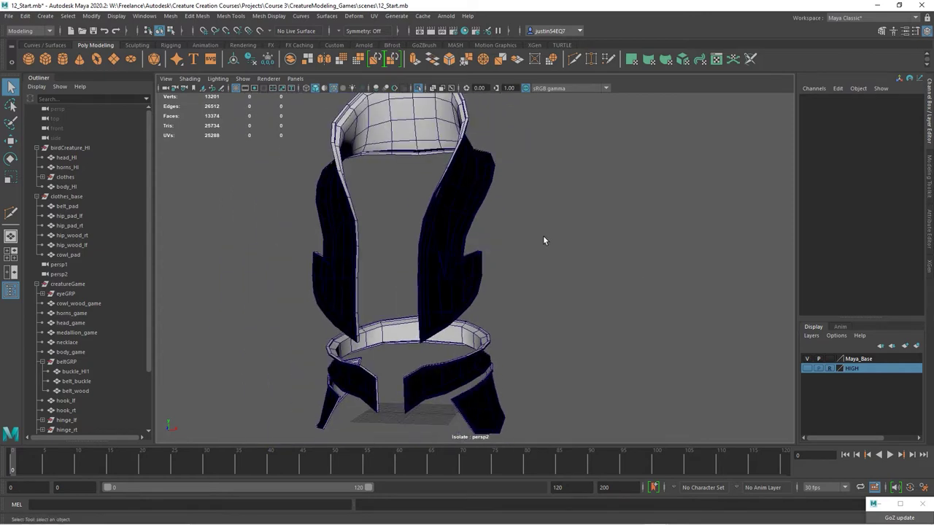
# Smooth the cowl_pad mesh with one division
pyautogui.click(480, 183)
pyautogui.keyDown('alt'); pyautogui.moveTo(497, 182); pyautogui.dragTo(533, 266, button='middle'); pyautogui.keyUp('alt')
pyautogui.keyDown('alt'); pyautogui.moveTo(534, 266); pyautogui.dragTo(562, 253); pyautogui.keyUp('alt')
pyautogui.keyDown('alt'); pyautogui.moveTo(562, 253); pyautogui.dragTo(583, 248, button='right'); pyautogui.keyUp('alt')
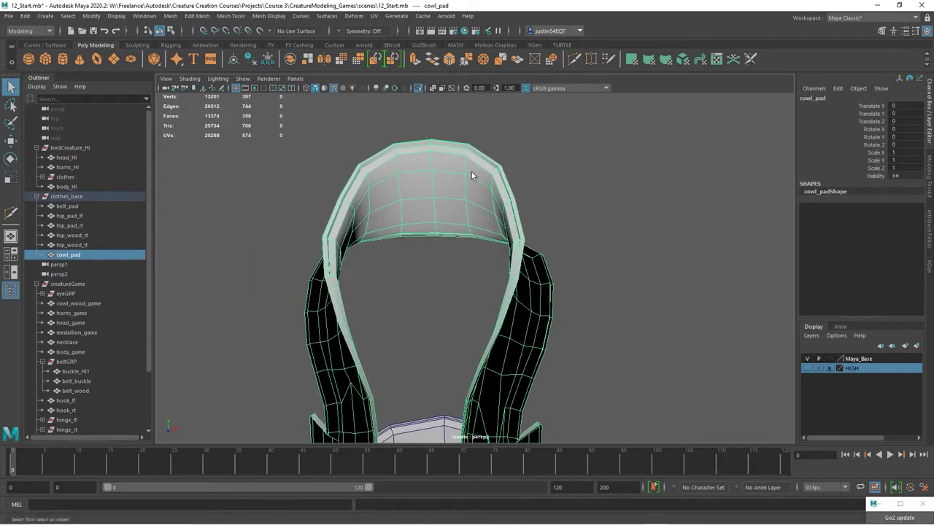
pyautogui.click(551, 189)
pyautogui.click(493, 210)
pyautogui.keyDown('alt'); pyautogui.moveTo(393, 158); pyautogui.dragTo(374, 173); pyautogui.keyUp('alt')
pyautogui.keyDown('alt'); pyautogui.moveTo(494, 165); pyautogui.dragTo(467, 176); pyautogui.keyUp('alt')
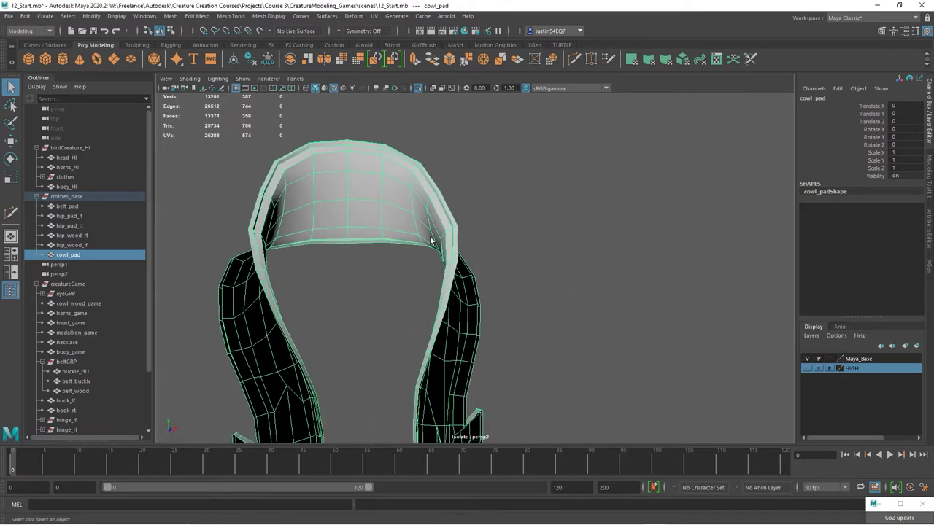
pyautogui.keyDown('alt'); pyautogui.moveTo(430, 241); pyautogui.dragTo(315, 160); pyautogui.keyUp('alt')
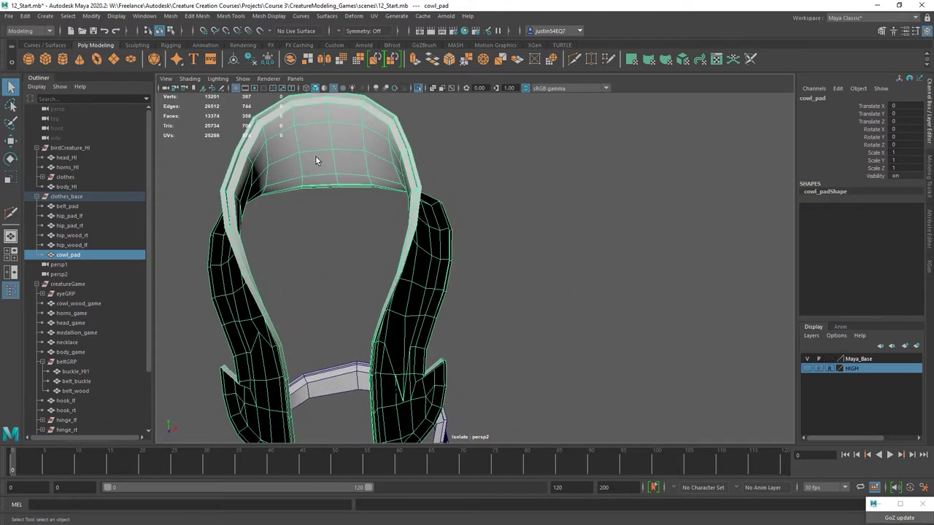
pyautogui.moveTo(315, 158); pyautogui.dragTo(316, 179, button='right')
pyautogui.click(316, 145)
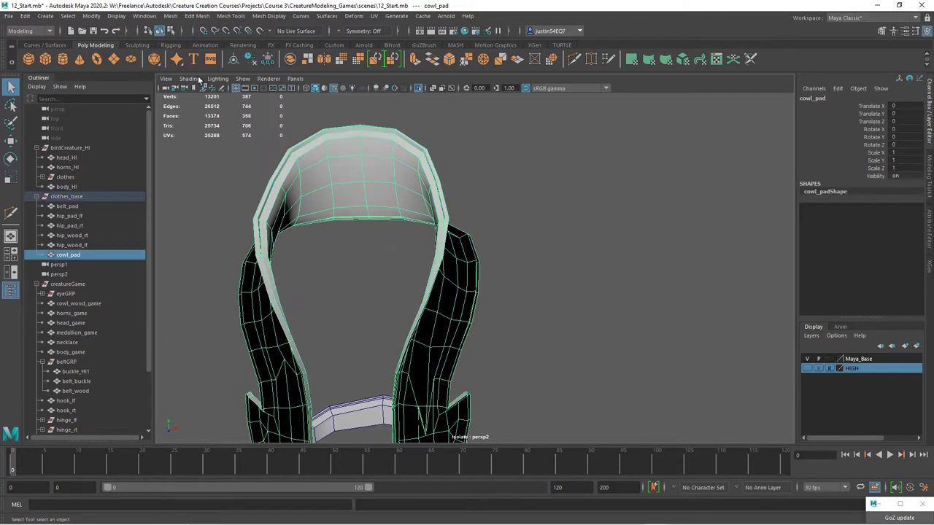
pyautogui.click(170, 16)
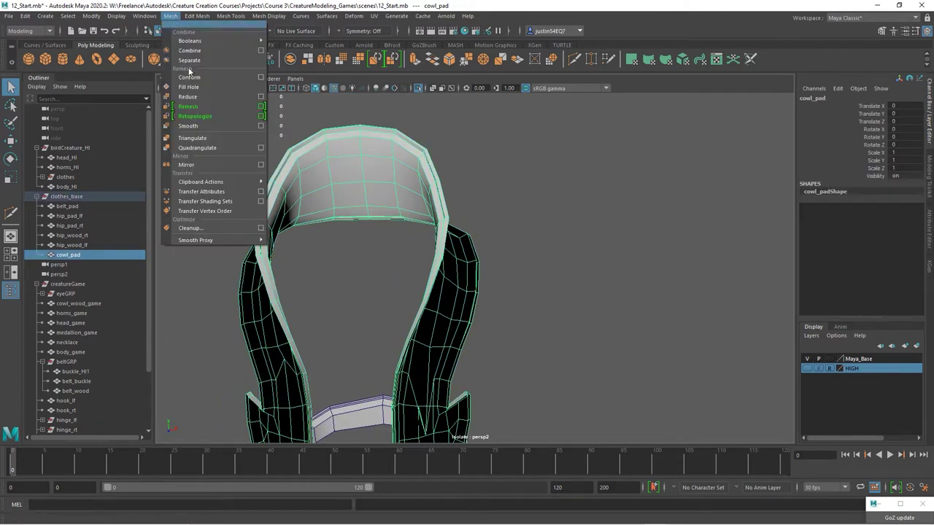
pyautogui.click(206, 125)
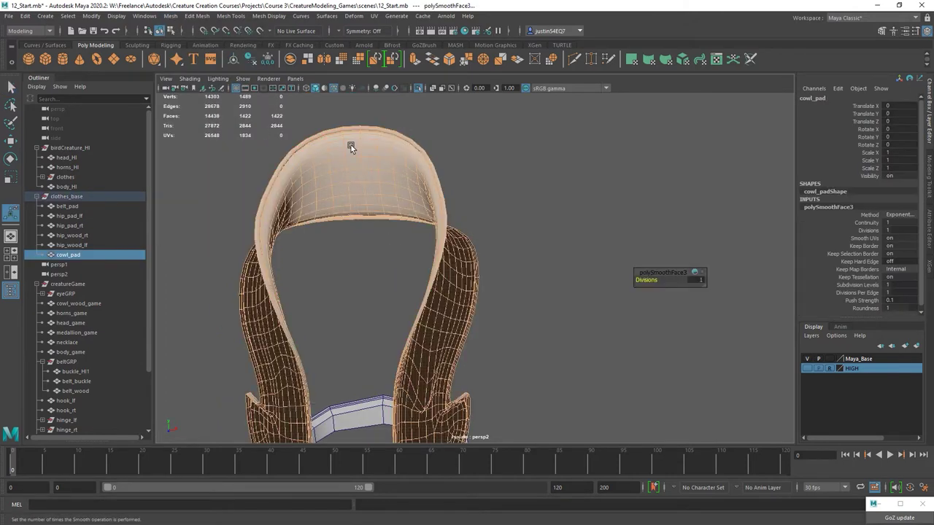
# Delete the cowl pad's faces on one side of the centre line so only half of the mesh is left
pyautogui.moveTo(351, 145); pyautogui.dragTo(344, 161, button='right')
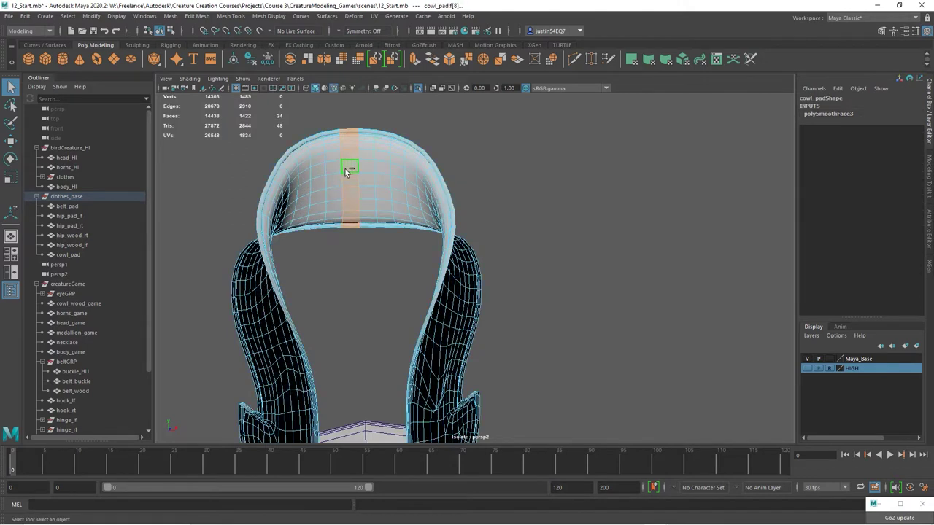
pyautogui.press('Delete')
pyautogui.doubleClick(336, 180)
pyautogui.press('Delete')
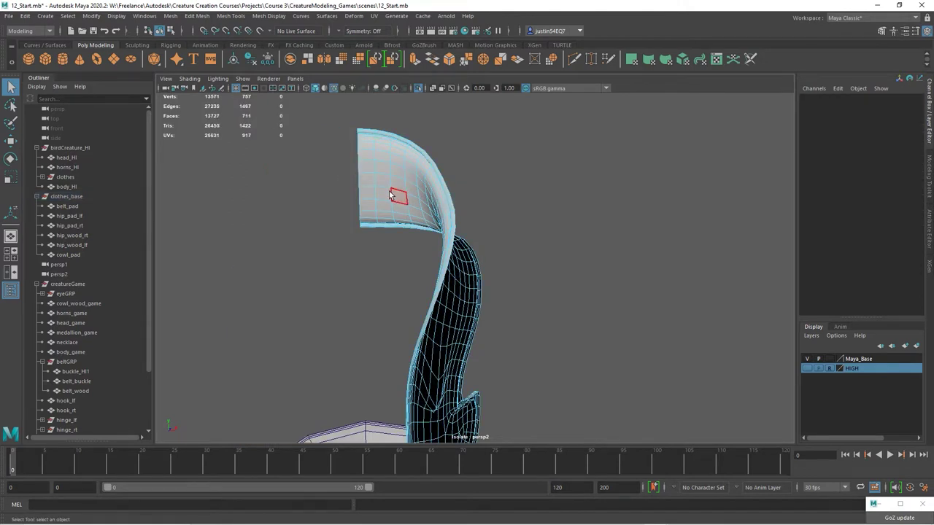
# Remove the extra edge loop running along the cowl pad's outer rim
pyautogui.keyDown('alt'); pyautogui.moveTo(389, 191); pyautogui.dragTo(428, 180); pyautogui.keyUp('alt')
pyautogui.keyDown('alt'); pyautogui.moveTo(428, 180); pyautogui.dragTo(425, 223, button='middle'); pyautogui.keyUp('alt')
pyautogui.keyDown('alt'); pyautogui.moveTo(425, 223); pyautogui.dragTo(485, 230, button='right'); pyautogui.keyUp('alt')
pyautogui.keyDown('alt'); pyautogui.moveTo(485, 231); pyautogui.dragTo(464, 210); pyautogui.keyUp('alt')
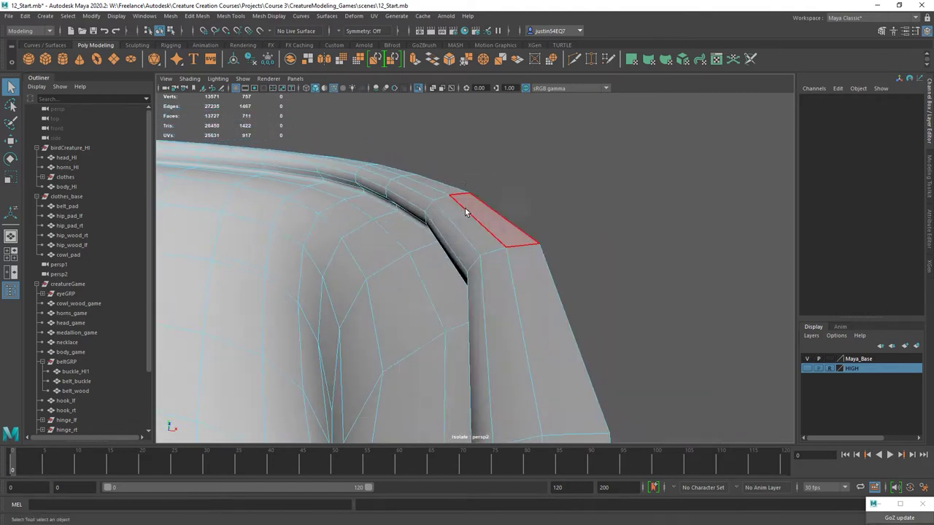
pyautogui.click(474, 213)
pyautogui.hotkey('ctrl', 'Delete')
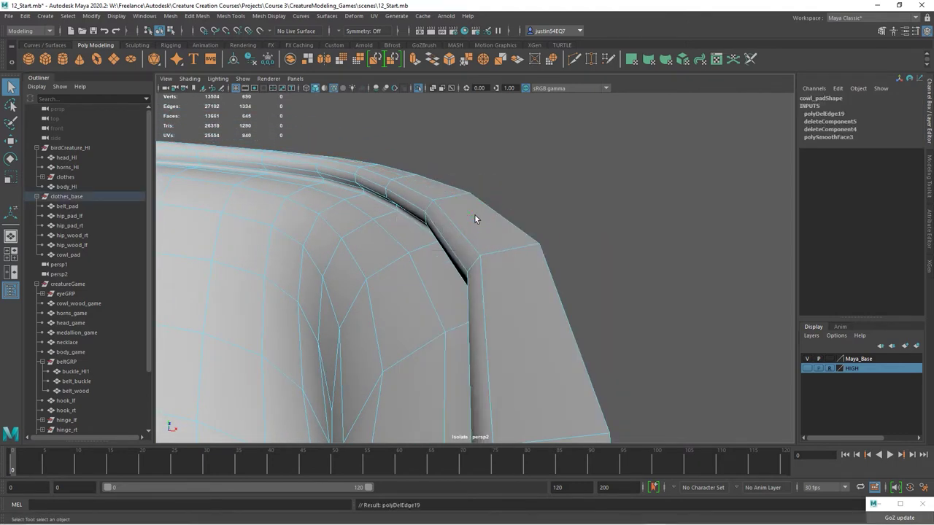
# Examine the edge flow of the half cowl pad around its rim and shoulder bend
pyautogui.keyDown('alt'); pyautogui.moveTo(434, 245); pyautogui.dragTo(461, 247); pyautogui.keyUp('alt')
pyautogui.keyDown('alt'); pyautogui.moveTo(461, 248); pyautogui.dragTo(478, 249, button='middle'); pyautogui.keyUp('alt')
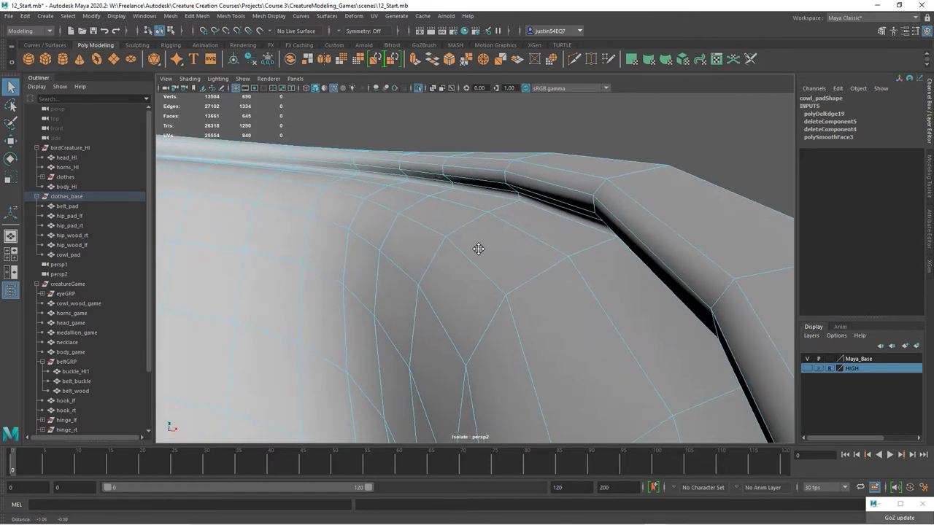
pyautogui.keyDown('alt'); pyautogui.moveTo(618, 263); pyautogui.dragTo(456, 267, button='right'); pyautogui.keyUp('alt')
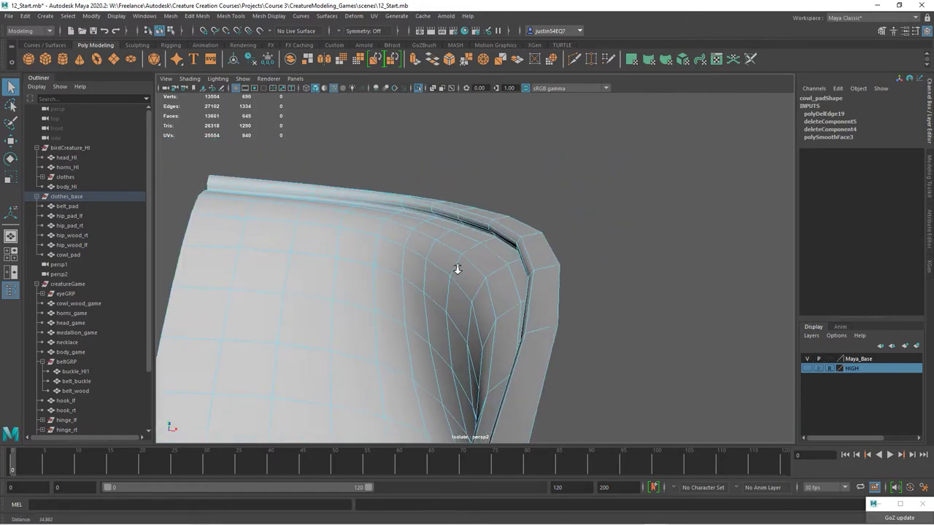
pyautogui.keyDown('alt'); pyautogui.moveTo(456, 267); pyautogui.dragTo(522, 252); pyautogui.keyUp('alt')
pyautogui.keyDown('alt'); pyautogui.moveTo(522, 252); pyautogui.dragTo(523, 223, button='middle'); pyautogui.keyUp('alt')
pyautogui.keyDown('alt'); pyautogui.moveTo(523, 223); pyautogui.dragTo(527, 247); pyautogui.keyUp('alt')
pyautogui.keyDown('alt'); pyautogui.moveTo(527, 246); pyautogui.dragTo(462, 134, button='middle'); pyautogui.keyUp('alt')
pyautogui.keyDown('alt'); pyautogui.moveTo(461, 134); pyautogui.dragTo(474, 250); pyautogui.keyUp('alt')
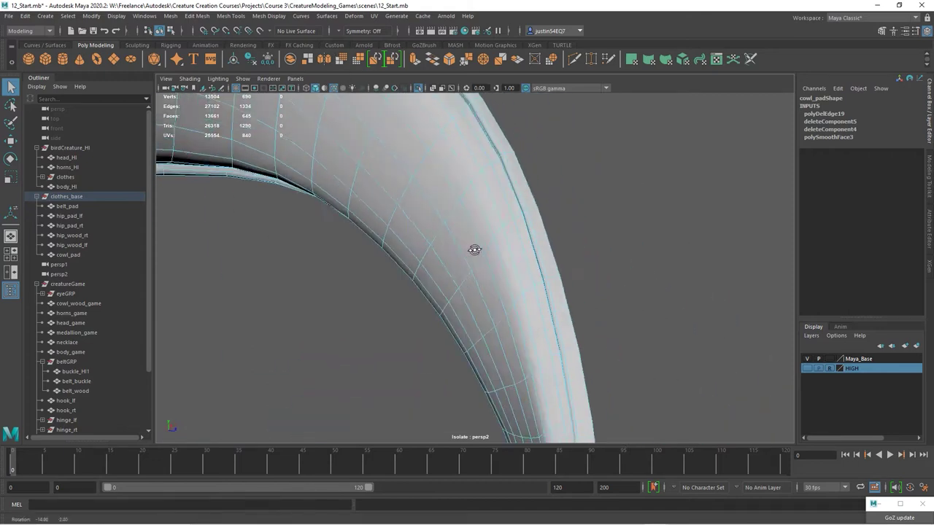
pyautogui.keyDown('alt'); pyautogui.moveTo(475, 250); pyautogui.dragTo(566, 297, button='right'); pyautogui.keyUp('alt')
pyautogui.keyDown('alt'); pyautogui.moveTo(566, 296); pyautogui.dragTo(530, 261); pyautogui.keyUp('alt')
pyautogui.keyDown('alt'); pyautogui.moveTo(529, 260); pyautogui.dragTo(533, 236, button='right'); pyautogui.keyUp('alt')
pyautogui.keyDown('alt'); pyautogui.moveTo(533, 235); pyautogui.dragTo(440, 183); pyautogui.keyUp('alt')
# Remove a lengthwise edge loop from the cowl pad's surface, starting at the shoulder bend
pyautogui.moveTo(439, 181); pyautogui.dragTo(390, 181, button='right')
pyautogui.keyDown('alt'); pyautogui.moveTo(438, 179); pyautogui.dragTo(423, 225); pyautogui.keyUp('alt')
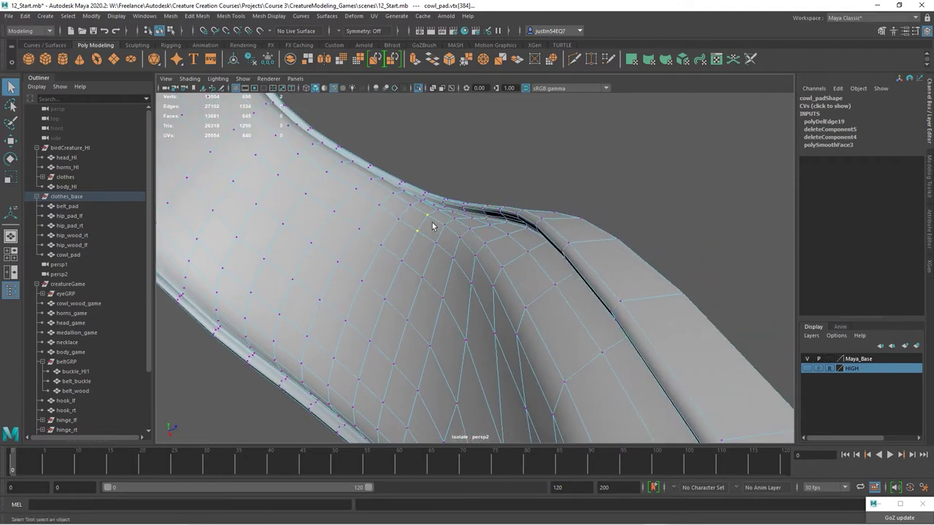
pyautogui.moveTo(422, 232); pyautogui.dragTo(420, 213, button='right')
pyautogui.click(423, 235)
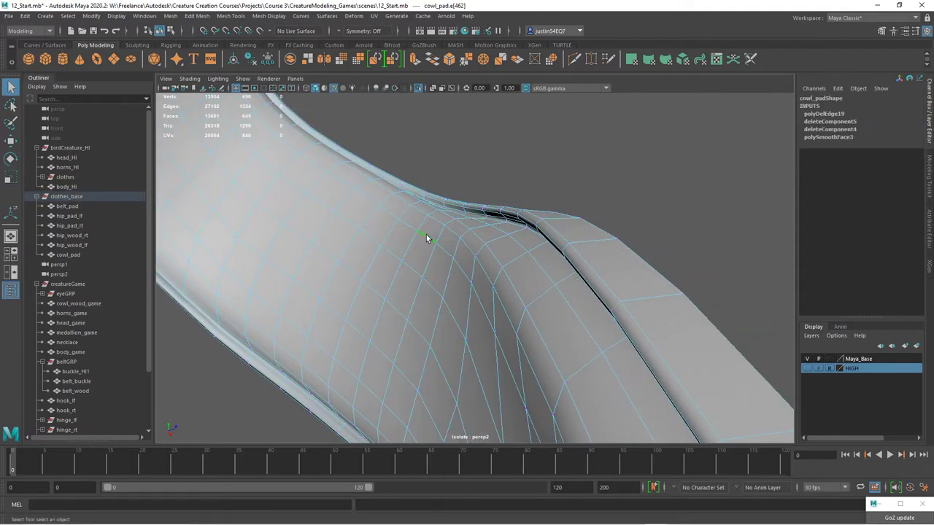
pyautogui.doubleClick(428, 238)
pyautogui.keyDown('alt'); pyautogui.moveTo(453, 247); pyautogui.dragTo(340, 228, button='right'); pyautogui.keyUp('alt')
pyautogui.keyDown('alt'); pyautogui.moveTo(340, 228); pyautogui.dragTo(590, 211); pyautogui.keyUp('alt')
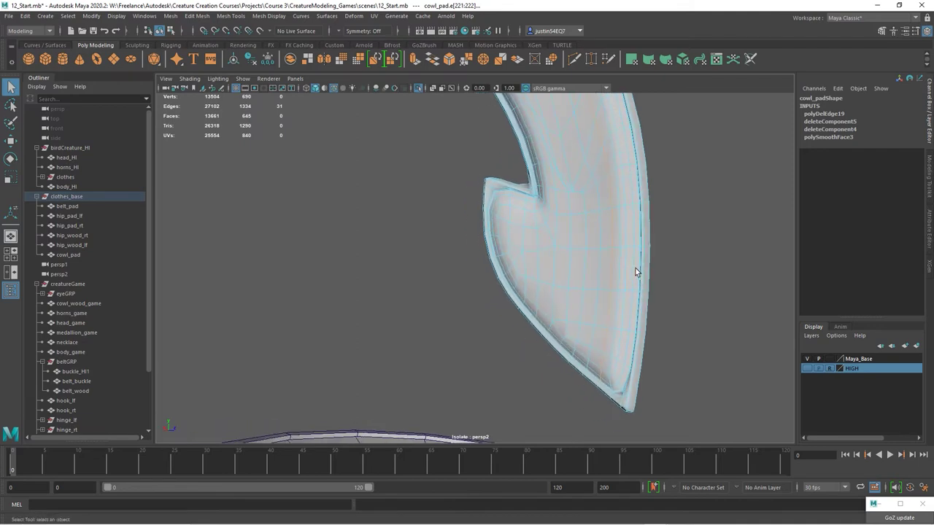
pyautogui.keyDown('alt'); pyautogui.moveTo(636, 272); pyautogui.dragTo(643, 252); pyautogui.keyUp('alt')
pyautogui.keyDown('alt'); pyautogui.moveTo(643, 251); pyautogui.dragTo(679, 255, button='right'); pyautogui.keyUp('alt')
pyautogui.hotkey('ctrl', 'Delete')
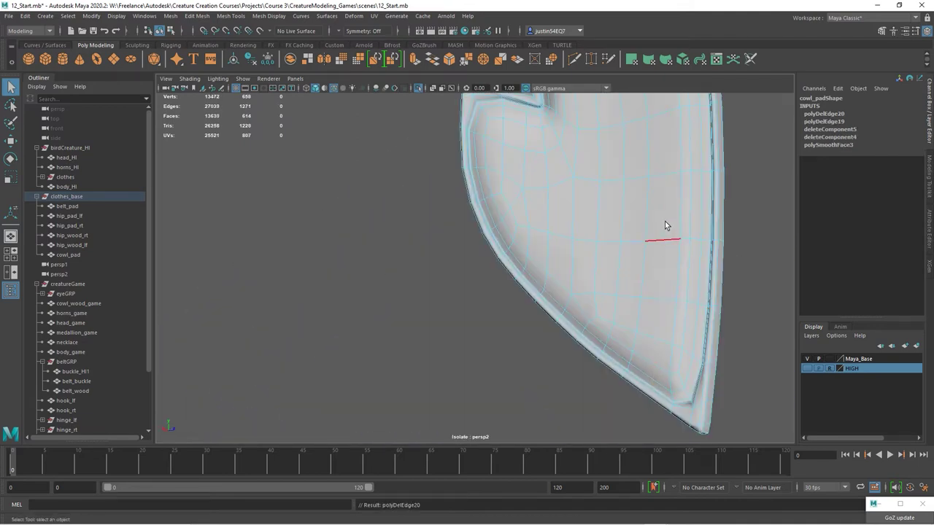
# Remove two more surplus edge loops from the cowl pad to thin out its smoothed topology
pyautogui.keyDown('alt'); pyautogui.moveTo(664, 221); pyautogui.dragTo(576, 182); pyautogui.keyUp('alt')
pyautogui.hotkey('ctrl', 'Delete')
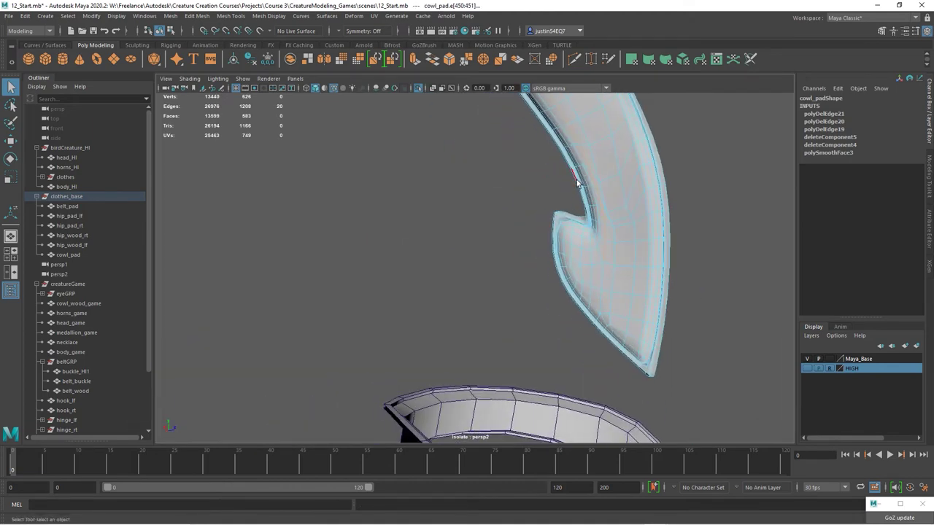
pyautogui.hotkey('ctrl', 'Delete')
pyautogui.keyDown('alt'); pyautogui.moveTo(576, 182); pyautogui.dragTo(693, 333, button='middle'); pyautogui.keyUp('alt')
pyautogui.keyDown('alt'); pyautogui.moveTo(694, 333); pyautogui.dragTo(556, 227); pyautogui.keyUp('alt')
pyautogui.keyDown('alt'); pyautogui.moveTo(556, 227); pyautogui.dragTo(551, 271, button='middle'); pyautogui.keyUp('alt')
pyautogui.keyDown('alt'); pyautogui.moveTo(550, 272); pyautogui.dragTo(540, 221, button='right'); pyautogui.keyUp('alt')
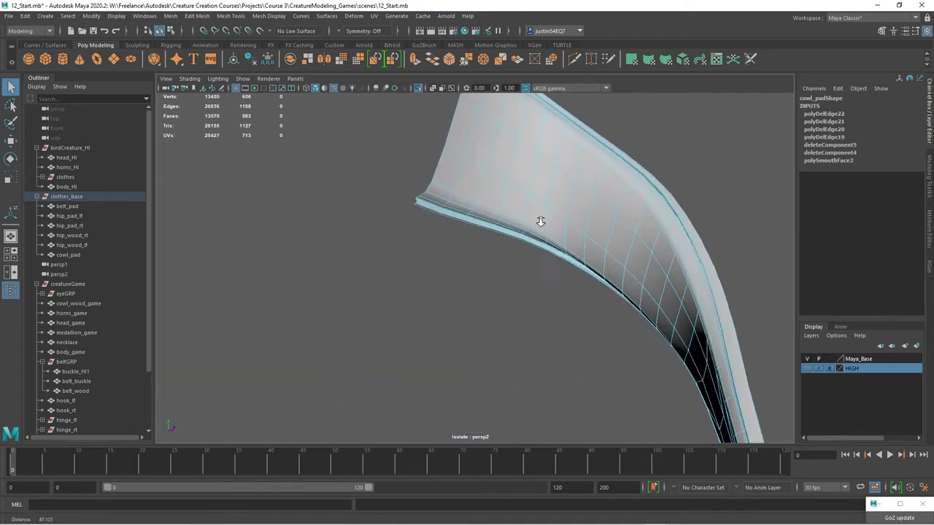
pyautogui.keyDown('alt'); pyautogui.moveTo(540, 221); pyautogui.dragTo(486, 215); pyautogui.keyUp('alt')
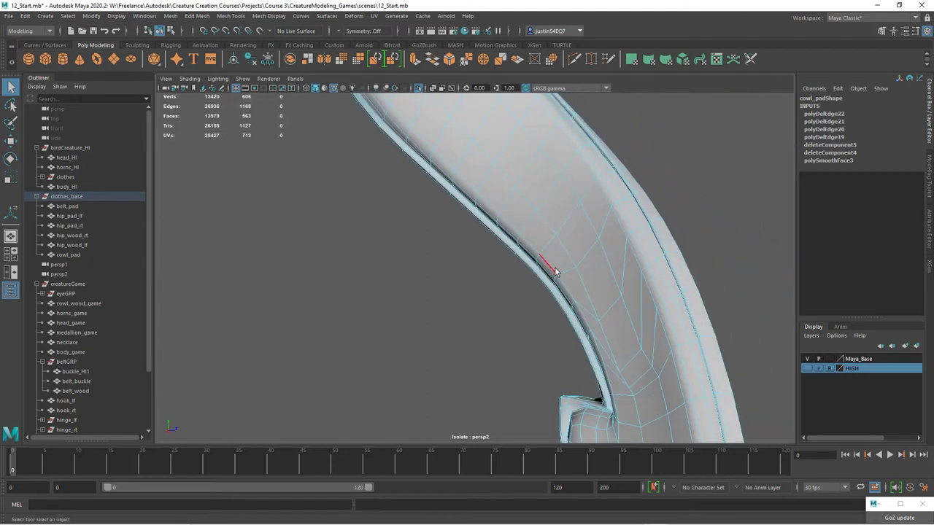
pyautogui.keyDown('alt'); pyautogui.moveTo(554, 267); pyautogui.dragTo(504, 219); pyautogui.keyUp('alt')
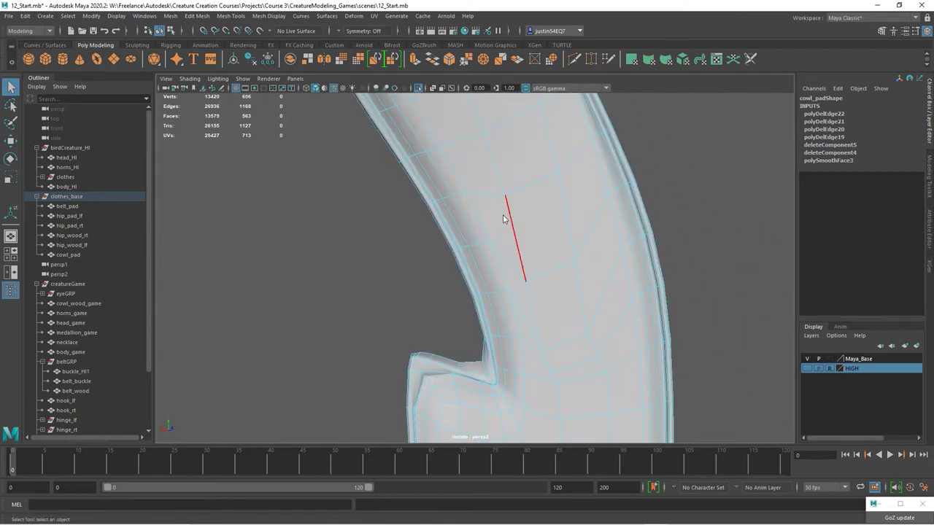
# Merge four pairs of neighbouring vertices across the cowl pad's surface above the shoulder notch, from the inner to the outer side
pyautogui.moveTo(503, 219); pyautogui.dragTo(452, 215, button='right')
pyautogui.click(466, 195)
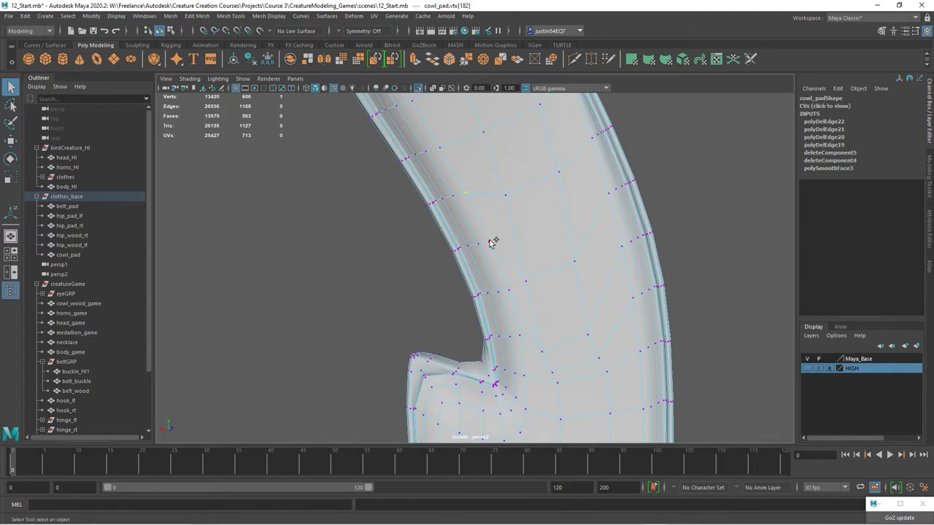
pyautogui.click(170, 16)
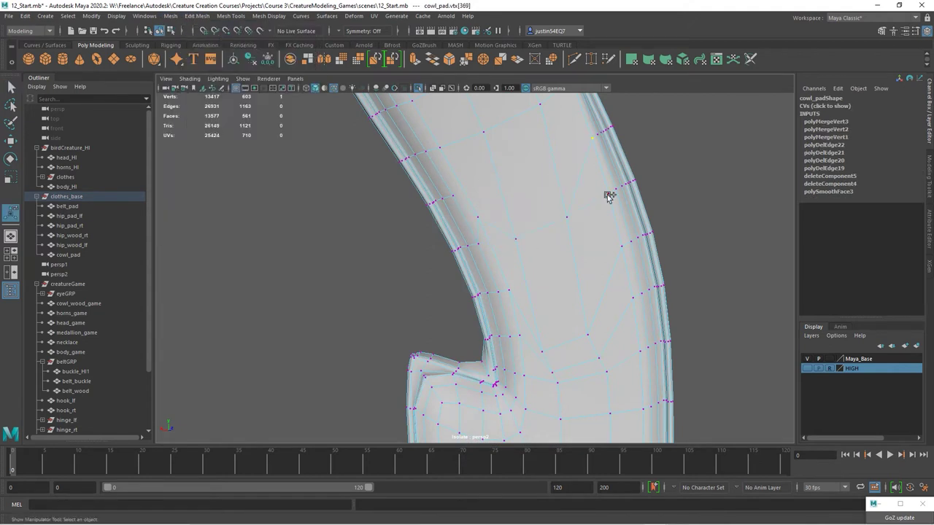
pyautogui.moveTo(606, 195); pyautogui.dragTo(611, 195)
pyautogui.keyDown('alt'); pyautogui.moveTo(579, 229); pyautogui.dragTo(539, 219); pyautogui.keyUp('alt')
# Reposition the merged vertices in the middle of the cowl pad above the notch to even out the edge spacing
pyautogui.click(511, 184)
pyautogui.press('w')
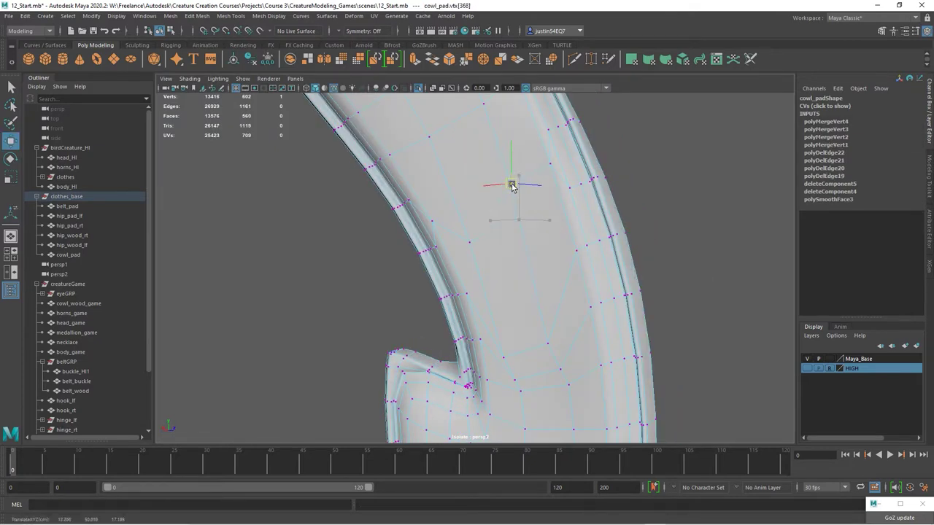
pyautogui.click(472, 242)
pyautogui.moveTo(470, 240); pyautogui.dragTo(457, 209)
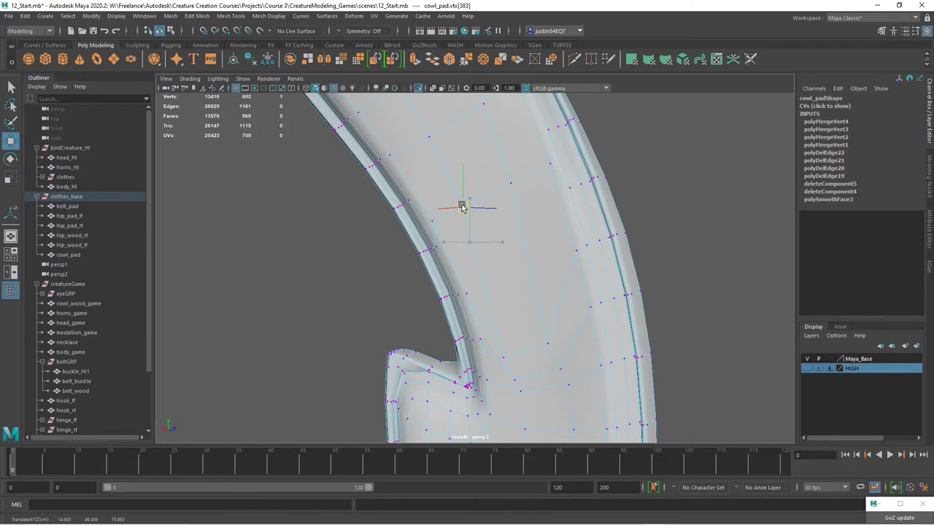
# Merge four pairs of adjacent vertices on the cowl pad's surface below the notch, beside the curved outer rim
pyautogui.keyDown('alt'); pyautogui.moveTo(544, 200); pyautogui.dragTo(537, 240); pyautogui.keyUp('alt')
pyautogui.keyDown('alt'); pyautogui.moveTo(537, 240); pyautogui.dragTo(684, 256, button='right'); pyautogui.keyUp('alt')
pyautogui.keyDown('alt'); pyautogui.moveTo(462, 221); pyautogui.dragTo(468, 224); pyautogui.keyUp('alt')
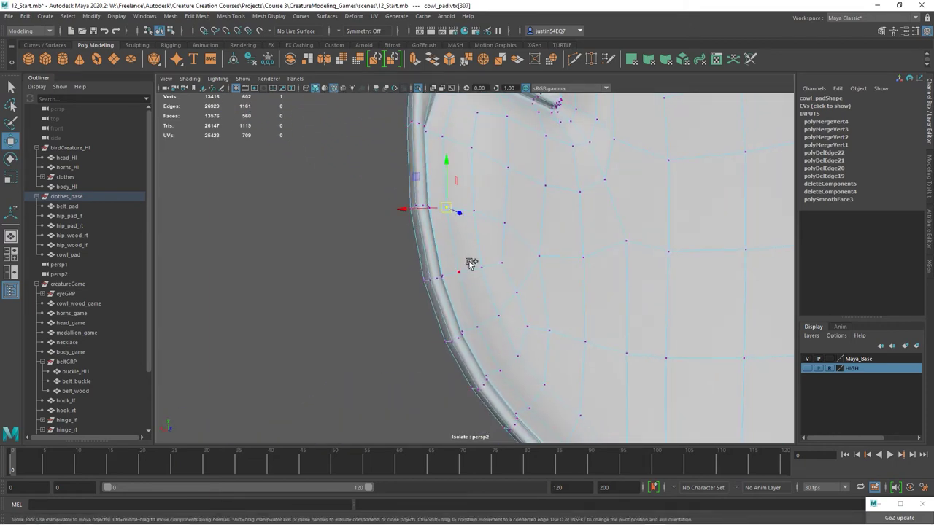
pyautogui.click(473, 209)
pyautogui.keyDown('shift'); pyautogui.click(481, 267); pyautogui.keyUp('shift')
pyautogui.press('g')
pyautogui.click(504, 223)
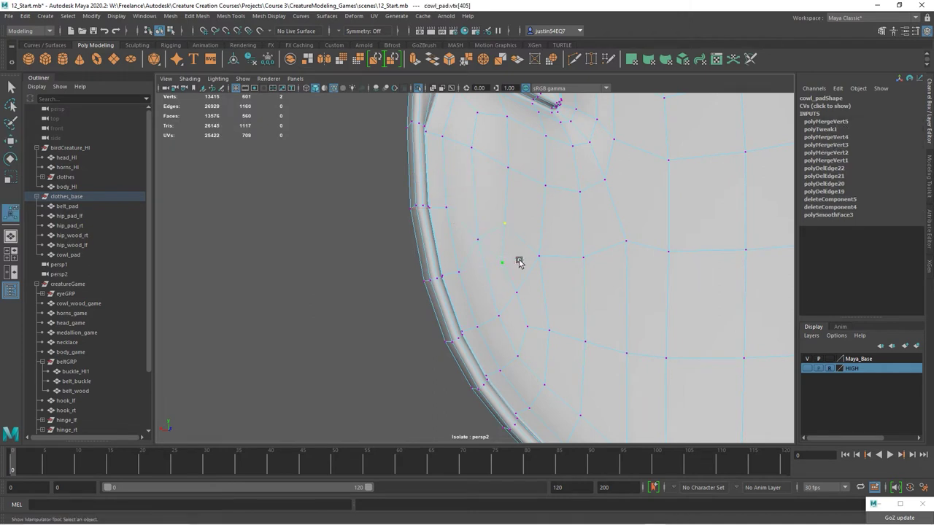
pyautogui.moveTo(520, 262); pyautogui.dragTo(539, 260)
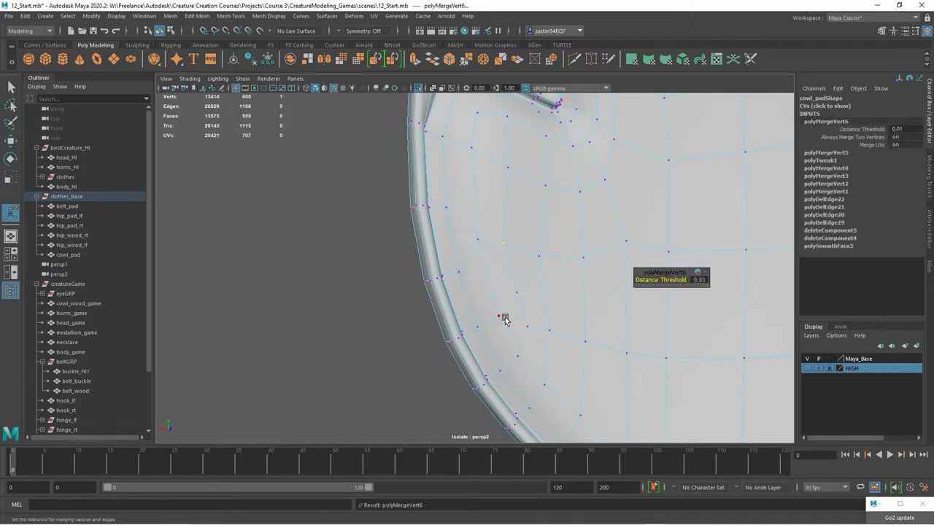
pyautogui.moveTo(500, 317); pyautogui.dragTo(517, 357)
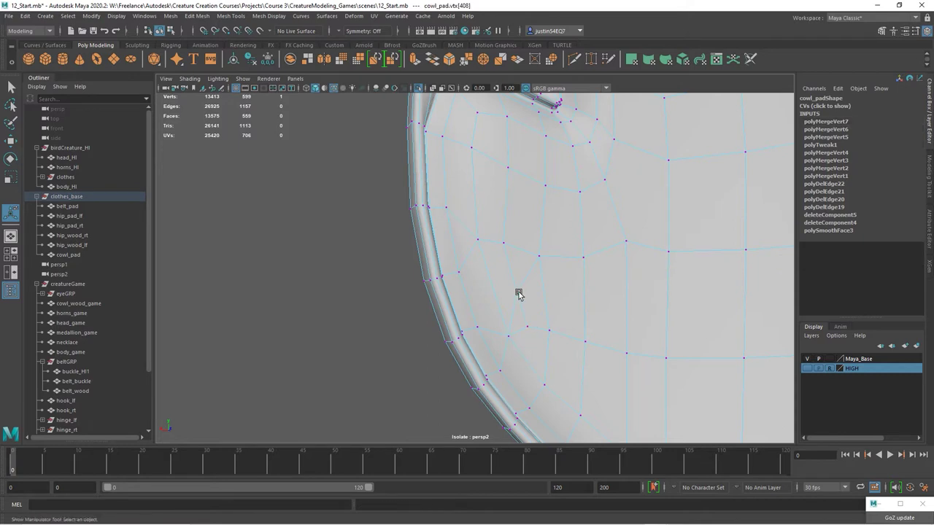
pyautogui.keyDown('shift'); pyautogui.click(531, 327); pyautogui.keyUp('shift')
pyautogui.press('g')
# Merge two more vertex pairs farther down the cowl pad, just inside the lower curve of its rim
pyautogui.keyDown('alt'); pyautogui.moveTo(549, 284); pyautogui.dragTo(490, 271, button='middle'); pyautogui.keyUp('alt')
pyautogui.keyDown('alt'); pyautogui.moveTo(490, 271); pyautogui.dragTo(439, 275, button='right'); pyautogui.keyUp('alt')
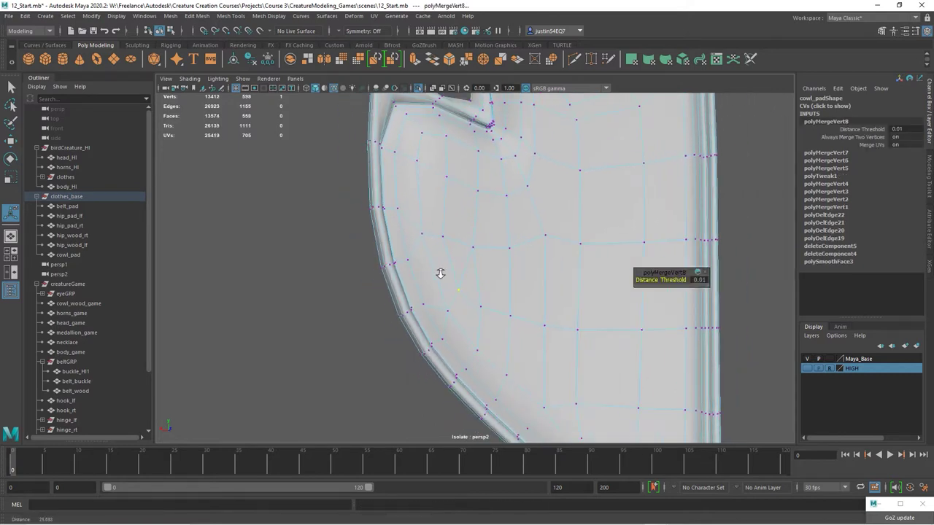
pyautogui.keyDown('alt'); pyautogui.moveTo(518, 298); pyautogui.dragTo(442, 223, button='middle'); pyautogui.keyUp('alt')
pyautogui.click(434, 292)
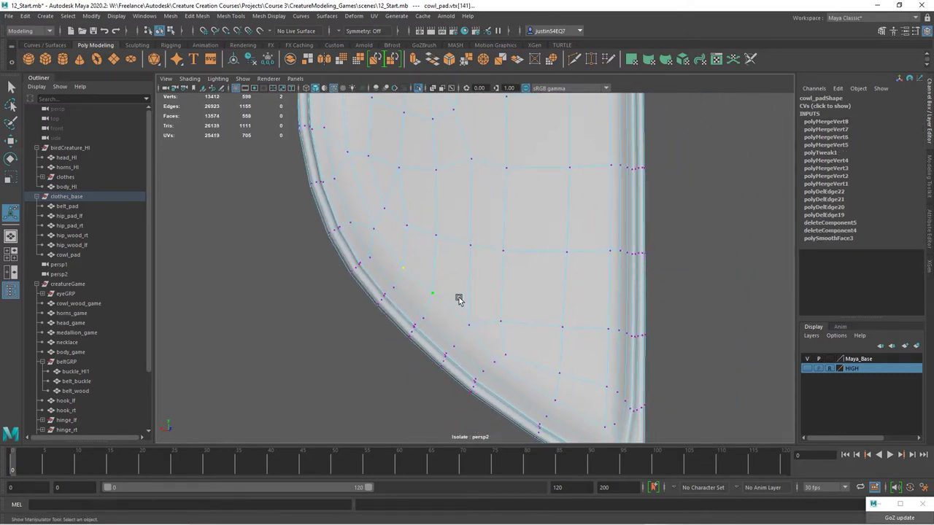
pyautogui.press('g')
pyautogui.click(437, 236)
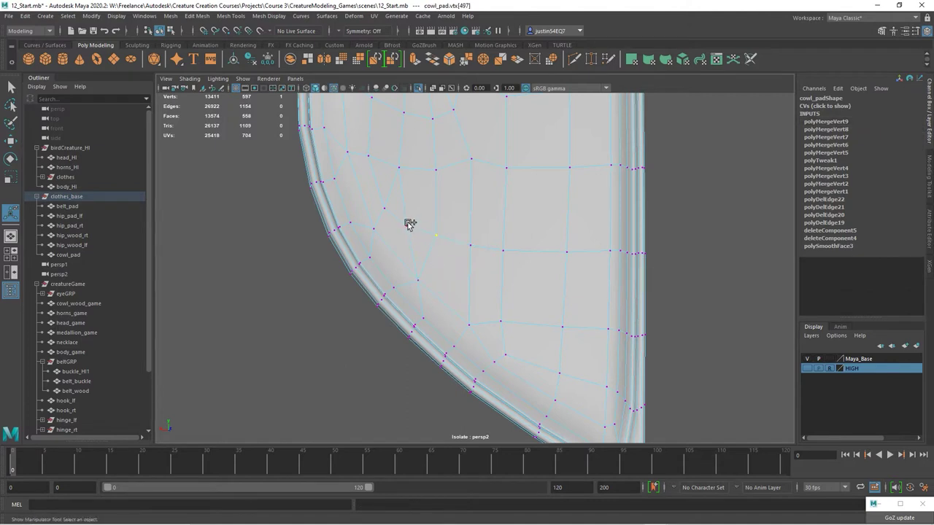
pyautogui.keyDown('shift'); pyautogui.click(408, 224); pyautogui.keyUp('shift')
pyautogui.press('g')
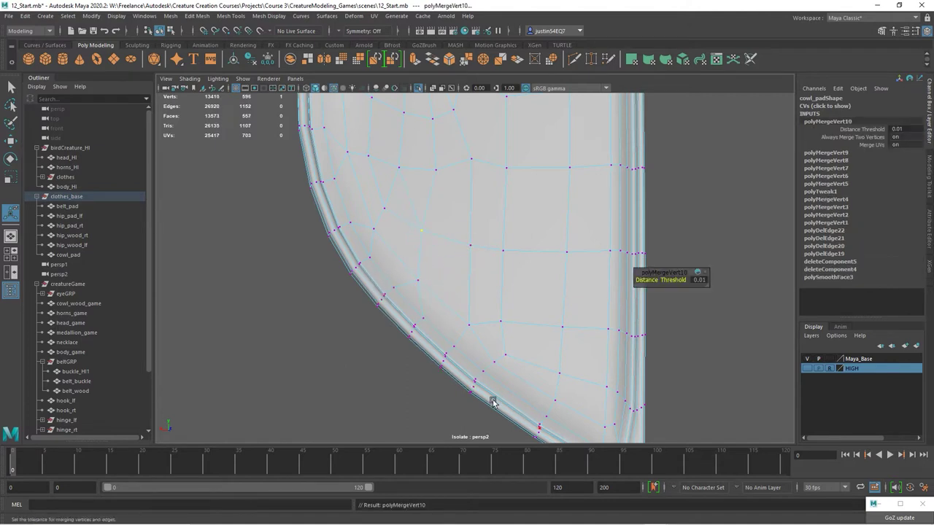
# Merge two vertex pairs near the cowl pad's lower tip to collapse the surplus edges there
pyautogui.click(507, 356)
pyautogui.keyDown('shift'); pyautogui.click(502, 321); pyautogui.keyUp('shift')
pyautogui.press('g')
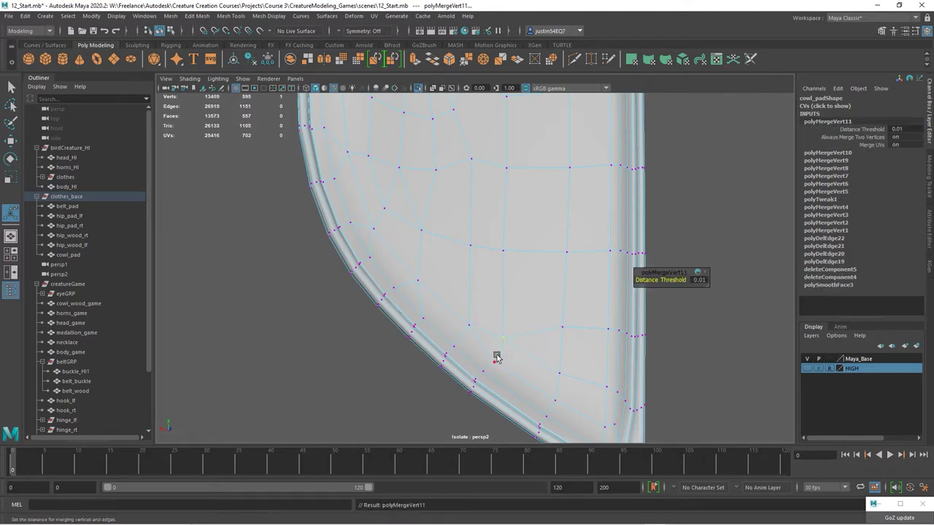
pyautogui.click(469, 329)
pyautogui.keyDown('shift'); pyautogui.click(494, 361); pyautogui.keyUp('shift')
pyautogui.press('g')
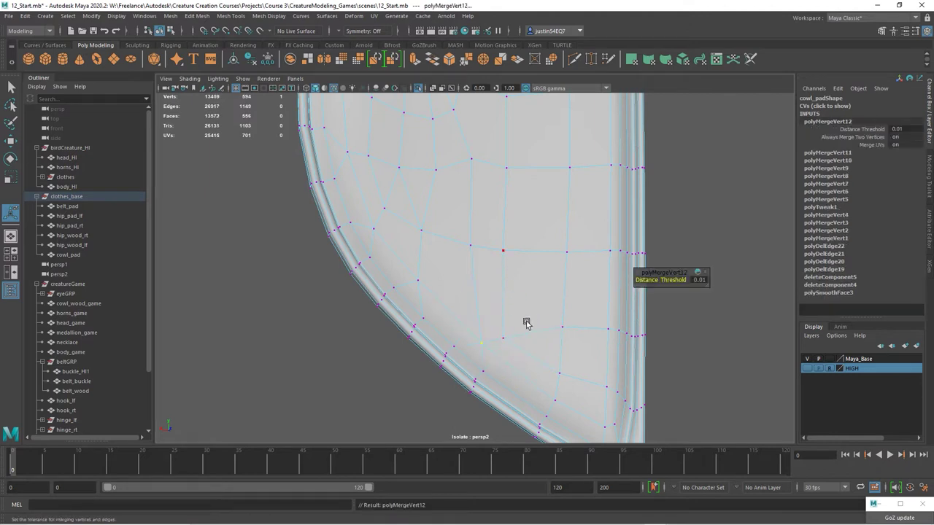
# Check the cowl pad in smooth preview and adjust the merged vertex near its lower tip
pyautogui.click(504, 337)
pyautogui.press('3')
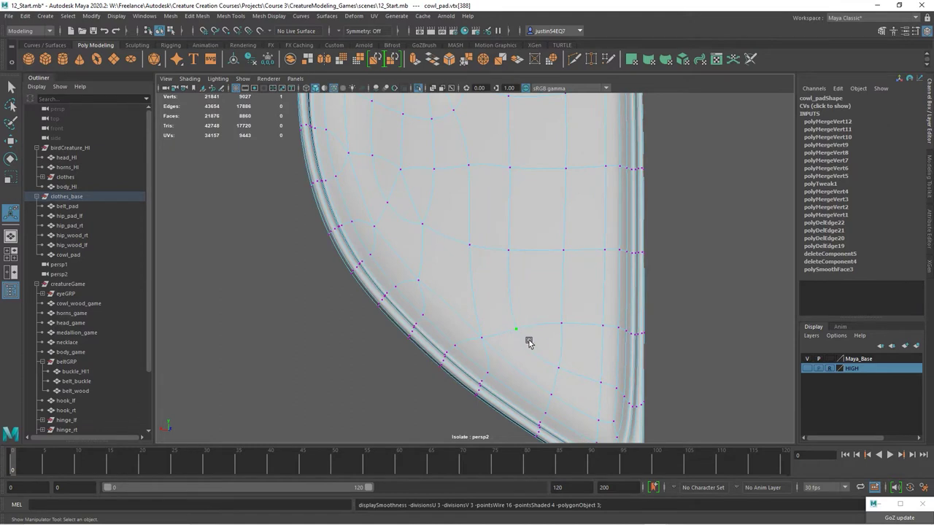
pyautogui.press('1')
pyautogui.press('w')
# Merge the remaining close vertex pairs in the middle of the cowl pad directly below the notch
pyautogui.keyDown('alt'); pyautogui.moveTo(529, 343); pyautogui.dragTo(521, 438, button='middle'); pyautogui.keyUp('alt')
pyautogui.click(394, 159)
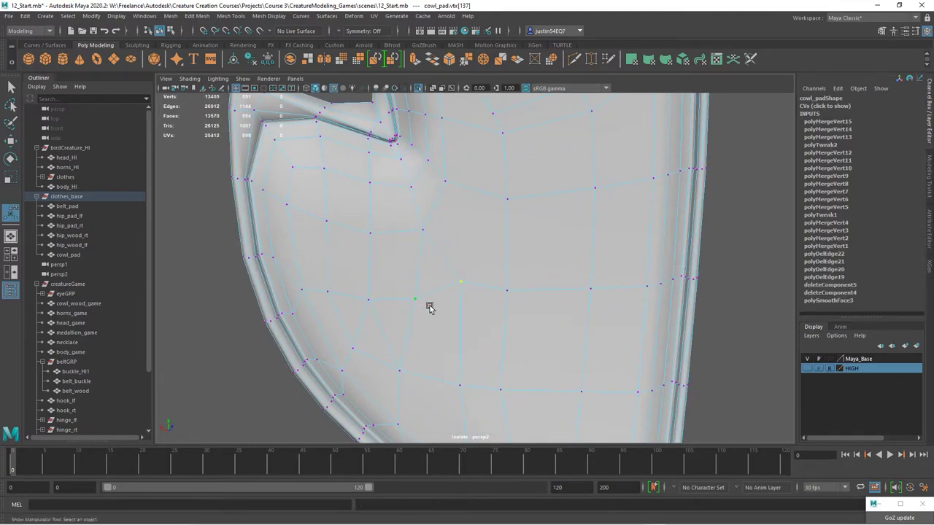
pyautogui.press('g')
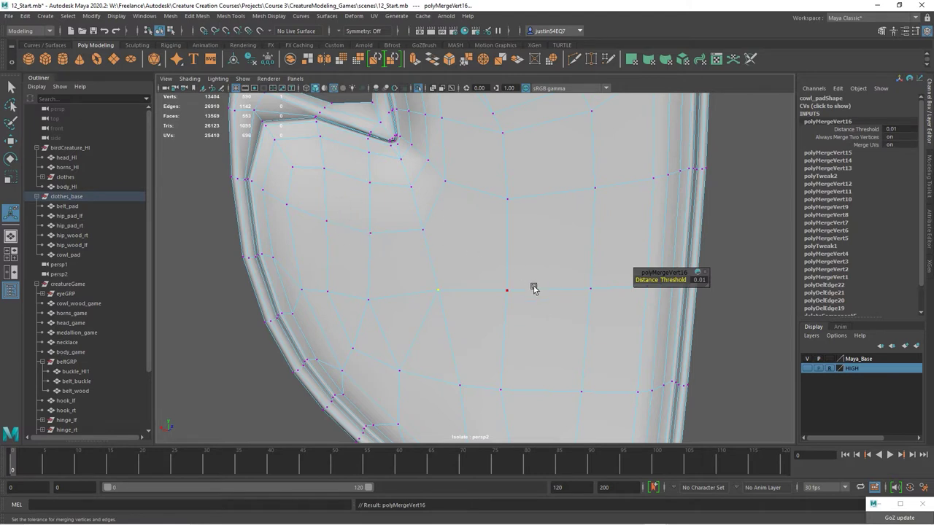
# Cut a new edge across the cowl pad above the notch, linking the inner side's row to the outer side's vertex
pyautogui.keyDown('alt'); pyautogui.moveTo(533, 289); pyautogui.dragTo(409, 314); pyautogui.keyUp('alt')
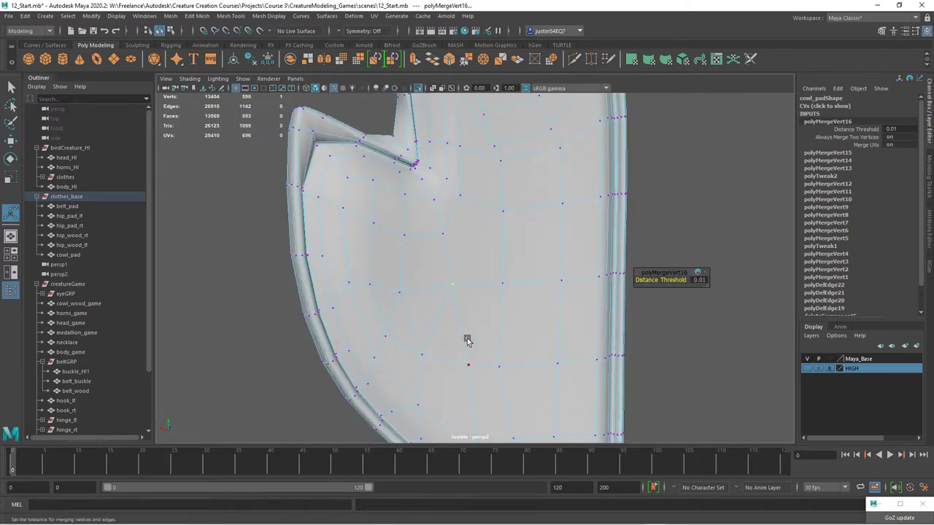
pyautogui.keyDown('alt'); pyautogui.moveTo(467, 340); pyautogui.dragTo(523, 292); pyautogui.keyUp('alt')
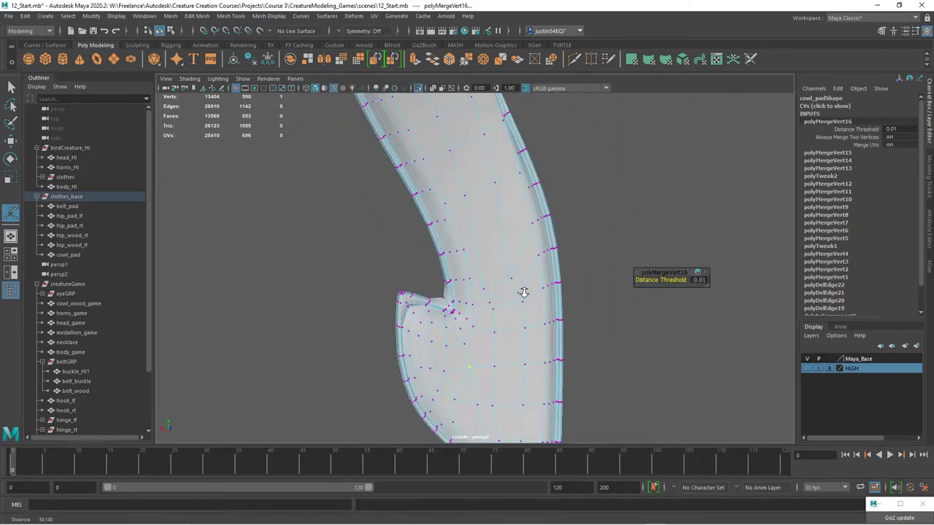
pyautogui.keyDown('alt'); pyautogui.moveTo(524, 292); pyautogui.dragTo(532, 268, button='right'); pyautogui.keyUp('alt')
pyautogui.keyDown('alt'); pyautogui.moveTo(531, 268); pyautogui.dragTo(457, 287, button='middle'); pyautogui.keyUp('alt')
pyautogui.keyDown('alt'); pyautogui.moveTo(467, 288); pyautogui.dragTo(566, 251, button='right'); pyautogui.keyUp('alt')
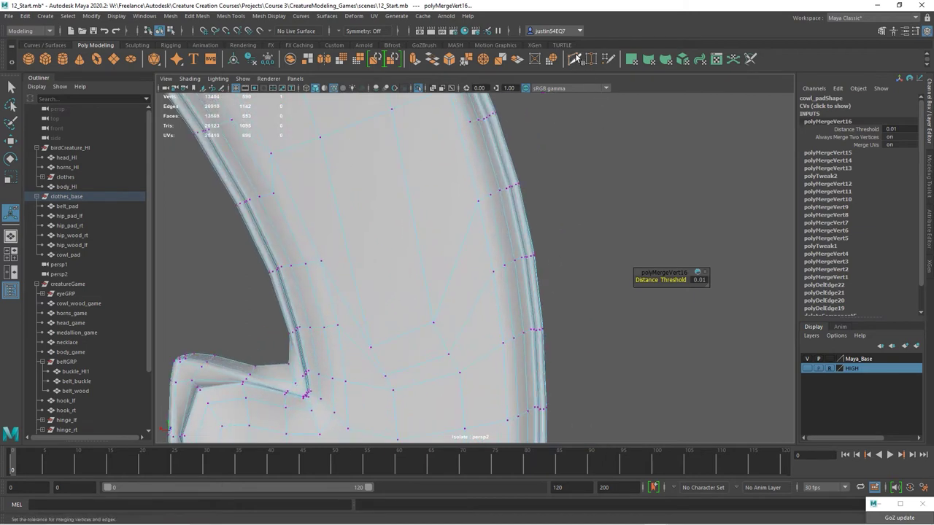
pyautogui.click(575, 59)
pyautogui.keyDown('alt'); pyautogui.moveTo(433, 338); pyautogui.dragTo(342, 237); pyautogui.keyUp('alt')
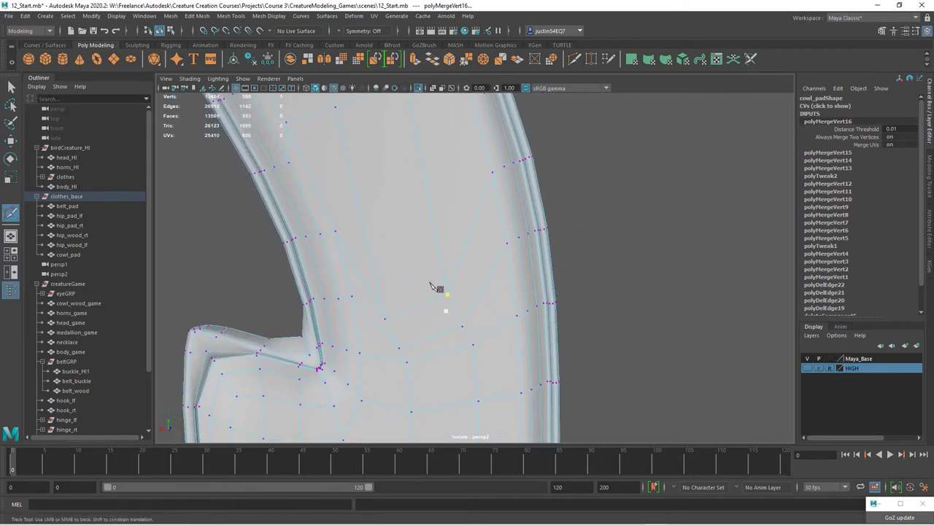
pyautogui.click(362, 224)
pyautogui.click(494, 176)
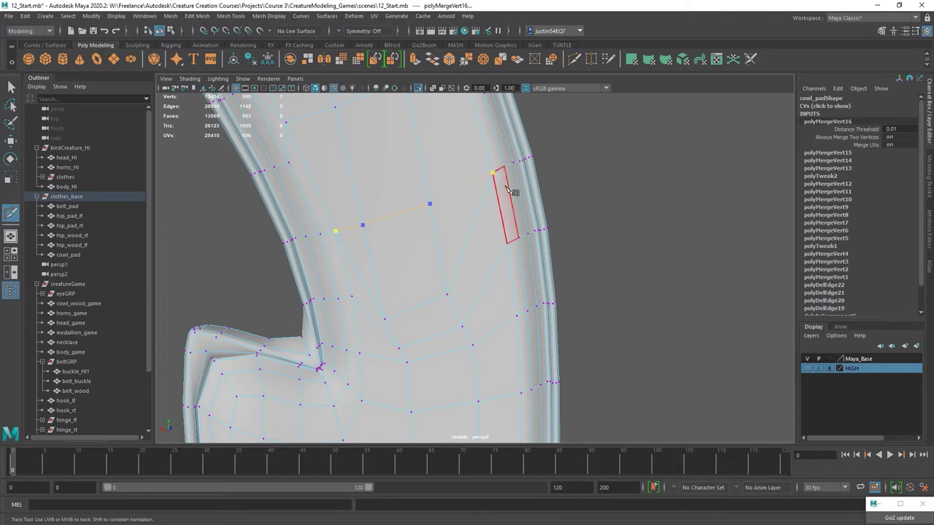
pyautogui.press('Return')
pyautogui.press('q')
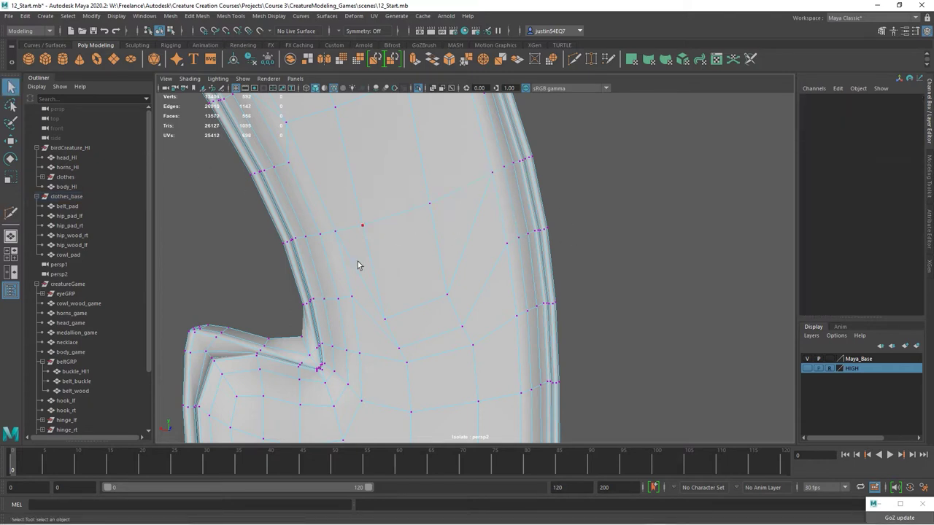
# Delete the two diagonal edges beneath the new cut to restore a clean row of quads
pyautogui.moveTo(357, 265); pyautogui.dragTo(357, 232, button='right')
pyautogui.click(369, 284)
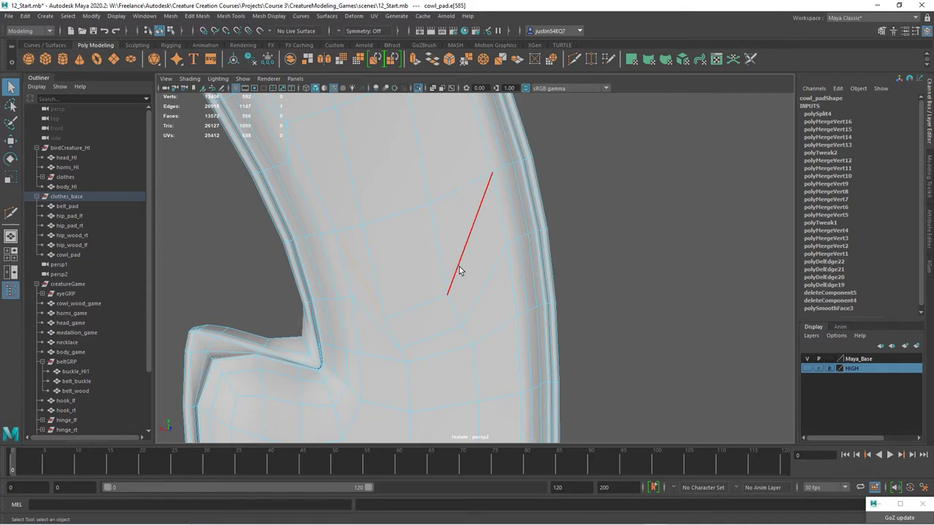
pyautogui.hotkey('ctrl', 'Delete')
pyautogui.click(453, 259)
pyautogui.hotkey('ctrl', 'Delete')
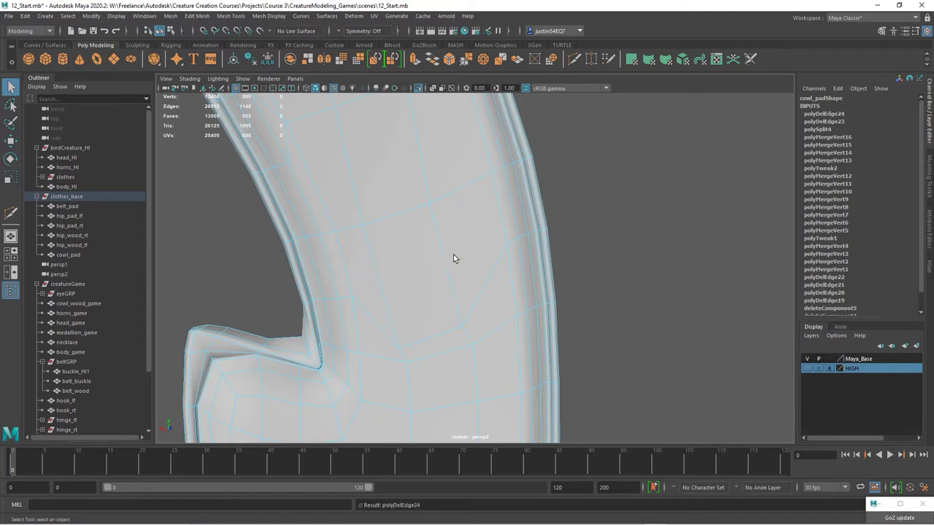
# Cut a second edge across the cowl pad one row lower and delete the leftover diagonal edge beneath it
pyautogui.click(574, 62)
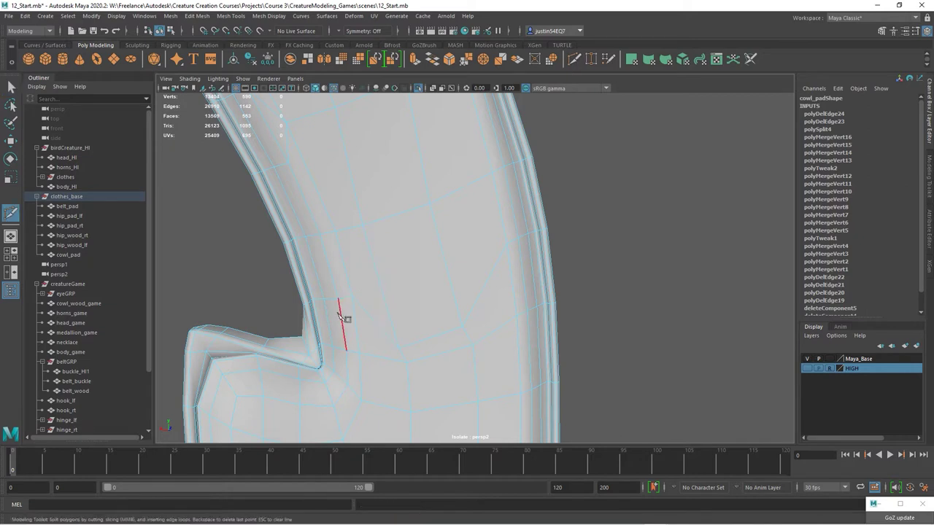
pyautogui.click(355, 298)
pyautogui.click(506, 245)
pyautogui.press('q')
pyautogui.click(480, 303)
pyautogui.hotkey('ctrl', 'Delete')
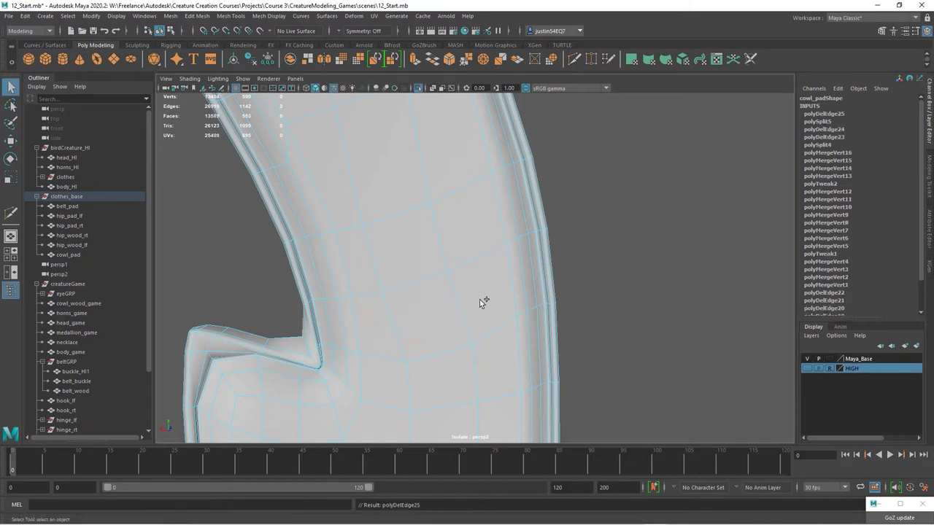
# Merge the closely spaced vertex pairs along the cowl pad's inner side above the notch
pyautogui.keyDown('alt'); pyautogui.moveTo(481, 303); pyautogui.dragTo(292, 248, button='right'); pyautogui.keyUp('alt')
pyautogui.moveTo(389, 248); pyautogui.dragTo(352, 248, button='right')
pyautogui.click(405, 256)
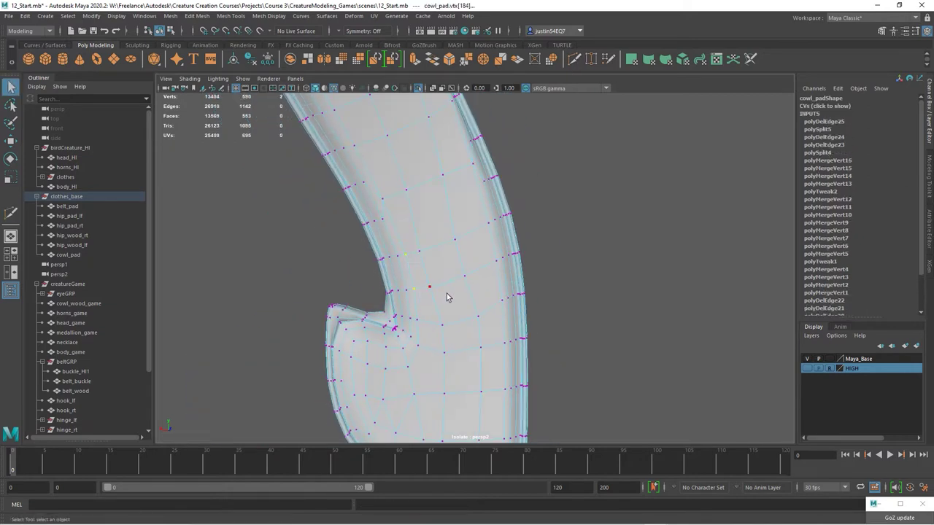
pyautogui.click(200, 16)
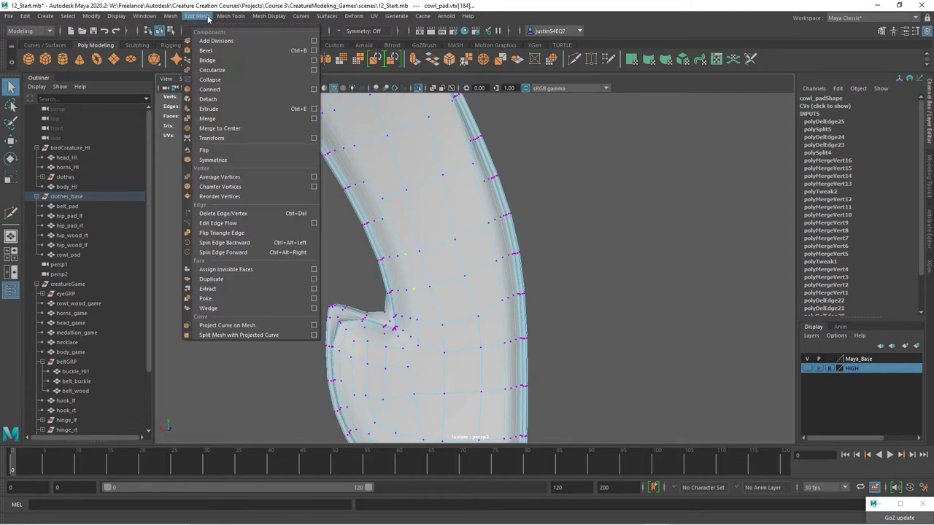
pyautogui.click(208, 119)
# Return to object selection and smooth the belt pad with one division
pyautogui.keyDown('alt'); pyautogui.moveTo(451, 265); pyautogui.dragTo(306, 148); pyautogui.keyUp('alt')
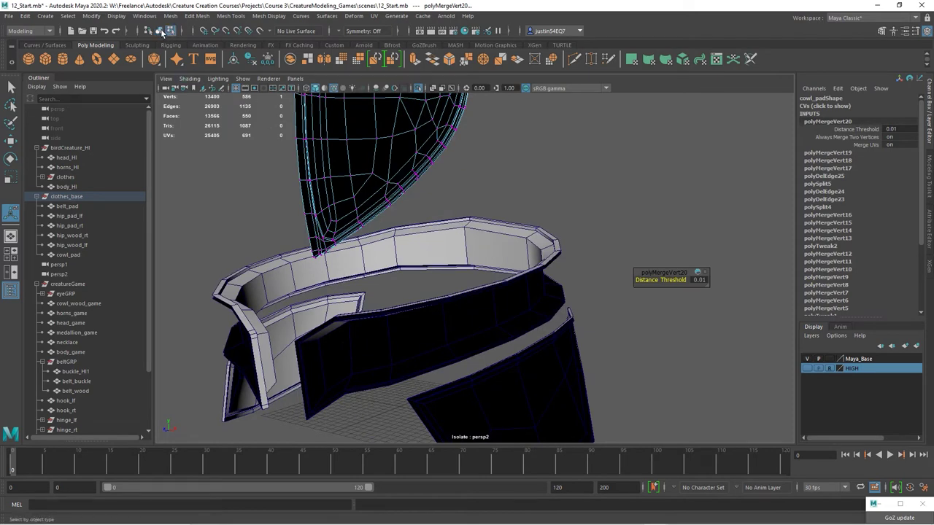
pyautogui.press('F8')
pyautogui.click(477, 234)
pyautogui.keyDown('alt'); pyautogui.moveTo(477, 234); pyautogui.dragTo(443, 308); pyautogui.keyUp('alt')
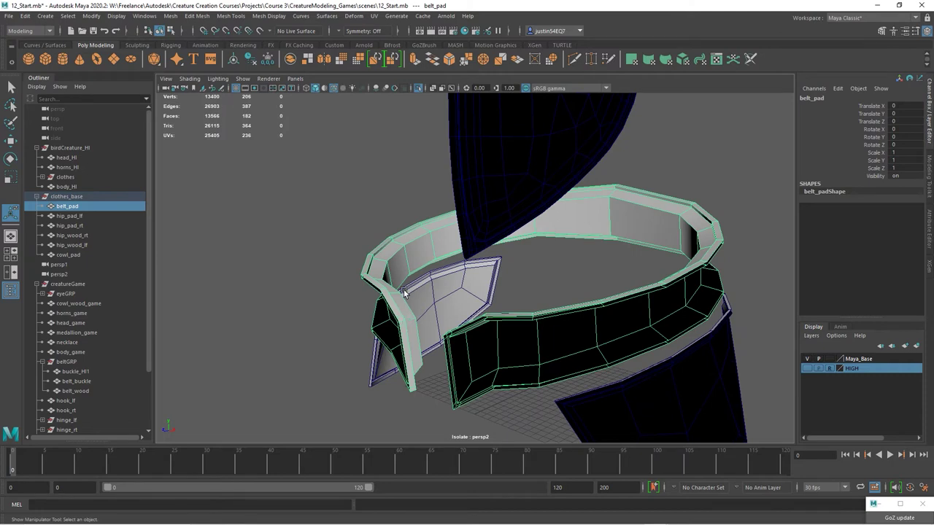
pyautogui.click(197, 16)
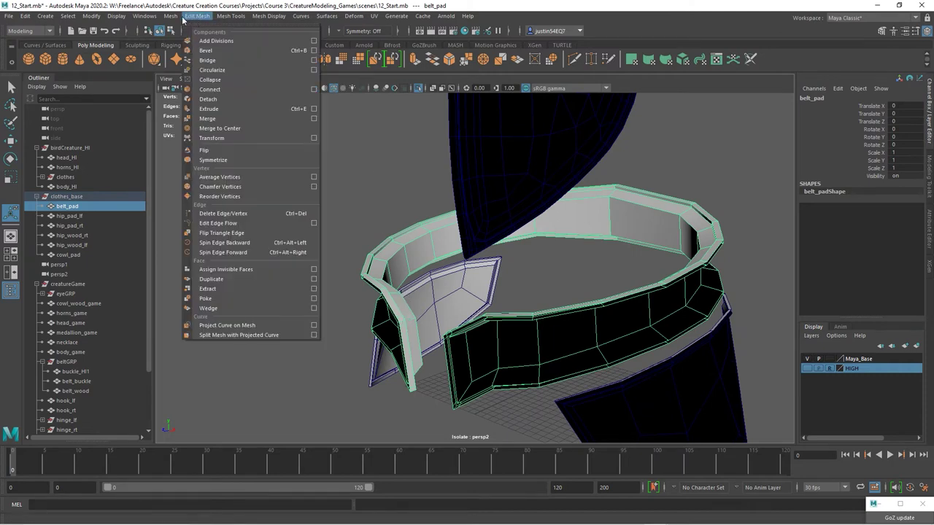
pyautogui.moveTo(170, 16)
pyautogui.click(211, 128)
pyautogui.keyDown('alt'); pyautogui.moveTo(524, 294); pyautogui.dragTo(582, 238); pyautogui.keyUp('alt')
pyautogui.click(666, 227)
# Examine the smoothed belt pad's outer surface, inner side and end corners from several angles
pyautogui.keyDown('alt'); pyautogui.moveTo(438, 321); pyautogui.dragTo(598, 338); pyautogui.keyUp('alt')
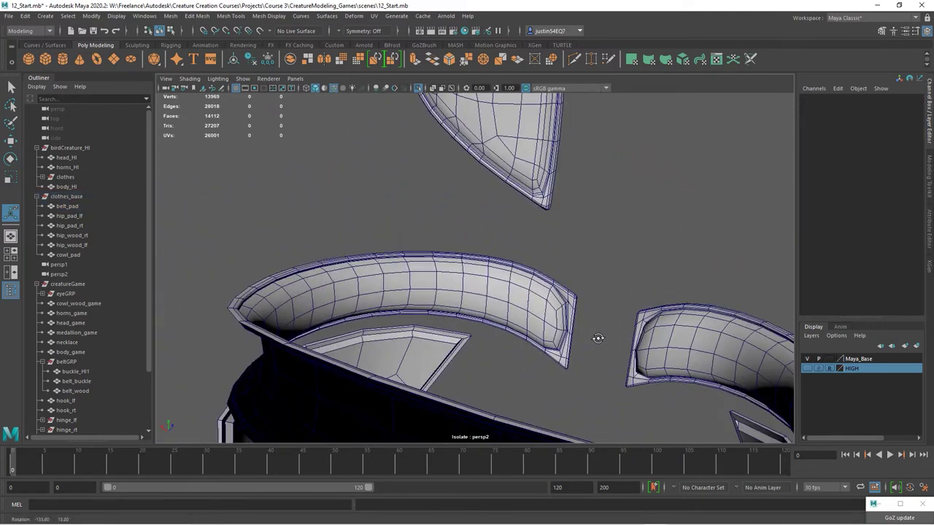
pyautogui.click(541, 324)
pyautogui.keyDown('alt'); pyautogui.moveTo(541, 323); pyautogui.dragTo(661, 344, button='right'); pyautogui.keyUp('alt')
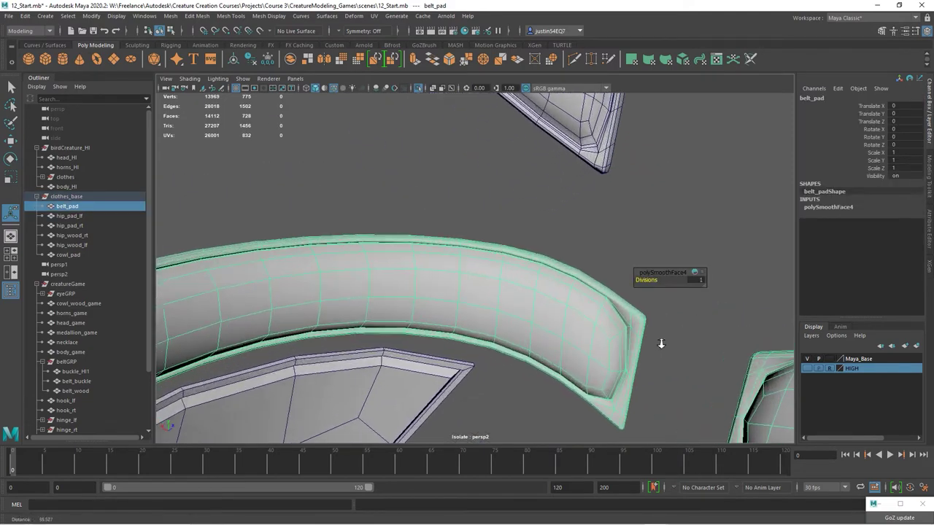
pyautogui.scroll(2, 522, 329)
pyautogui.rightClick(525, 330)
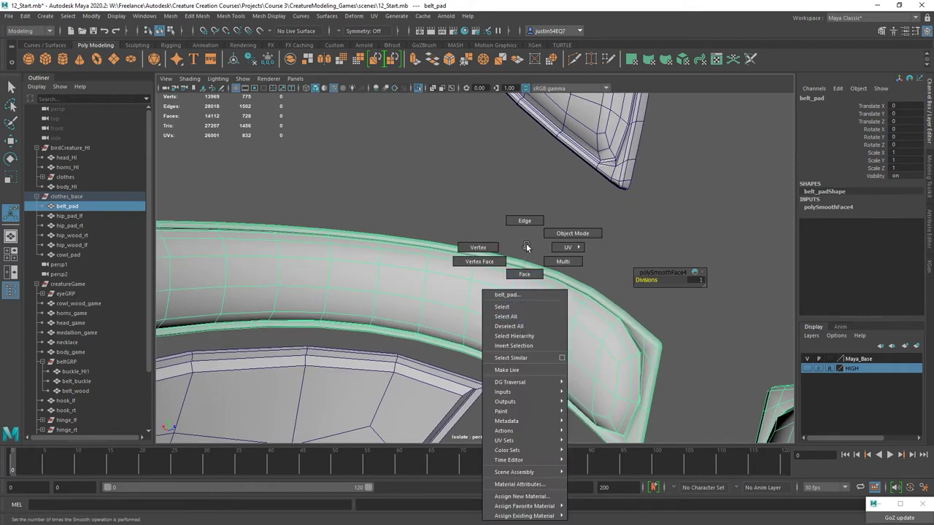
pyautogui.keyDown('alt'); pyautogui.moveTo(526, 248); pyautogui.dragTo(475, 313); pyautogui.keyUp('alt')
pyautogui.keyDown('alt'); pyautogui.moveTo(475, 313); pyautogui.dragTo(225, 263, button='right'); pyautogui.keyUp('alt')
pyautogui.keyDown('alt'); pyautogui.moveTo(583, 328); pyautogui.dragTo(394, 343); pyautogui.keyUp('alt')
pyautogui.keyDown('alt'); pyautogui.moveTo(532, 350); pyautogui.dragTo(551, 356, button='right'); pyautogui.keyUp('alt')
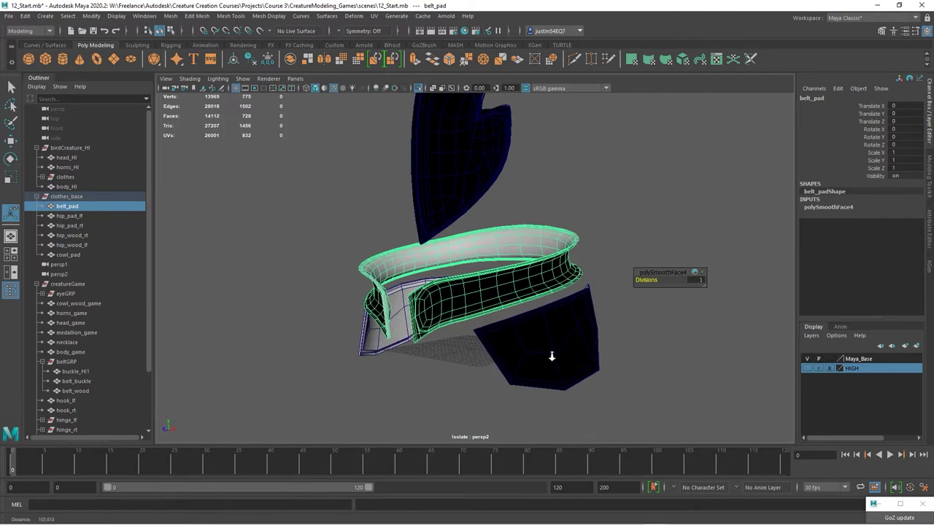
# Smooth the left and right hip pads together and clear the selection
pyautogui.keyDown('alt'); pyautogui.moveTo(551, 356); pyautogui.dragTo(325, 249); pyautogui.keyUp('alt')
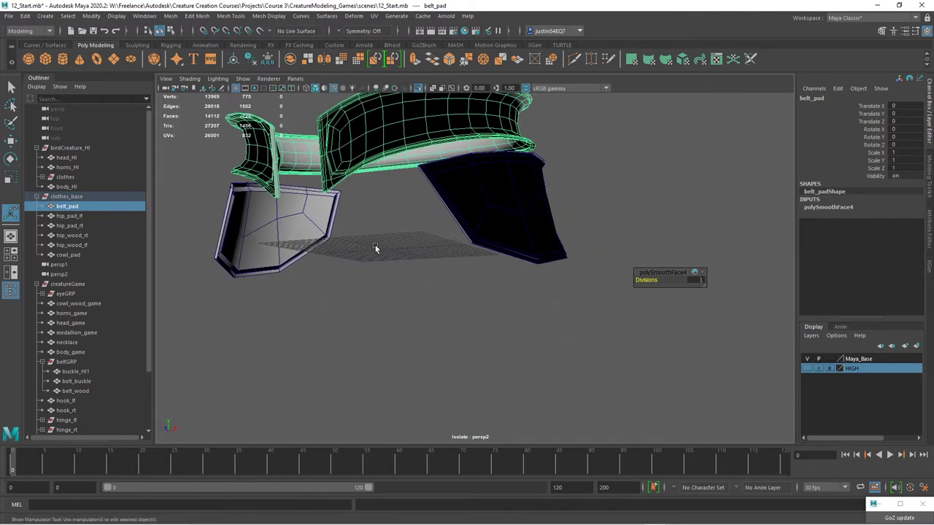
pyautogui.click(467, 240)
pyautogui.keyDown('shift'); pyautogui.click(329, 243); pyautogui.keyUp('shift')
pyautogui.click(195, 16)
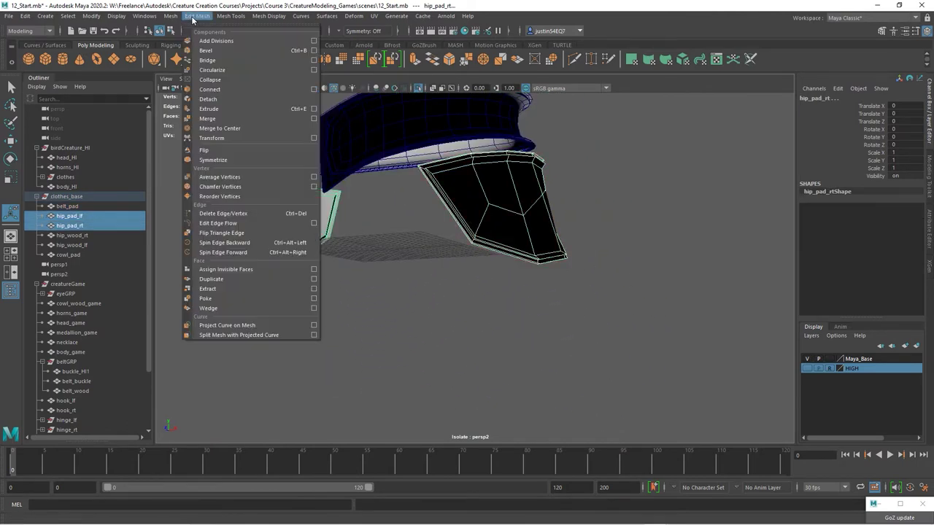
pyautogui.moveTo(170, 16)
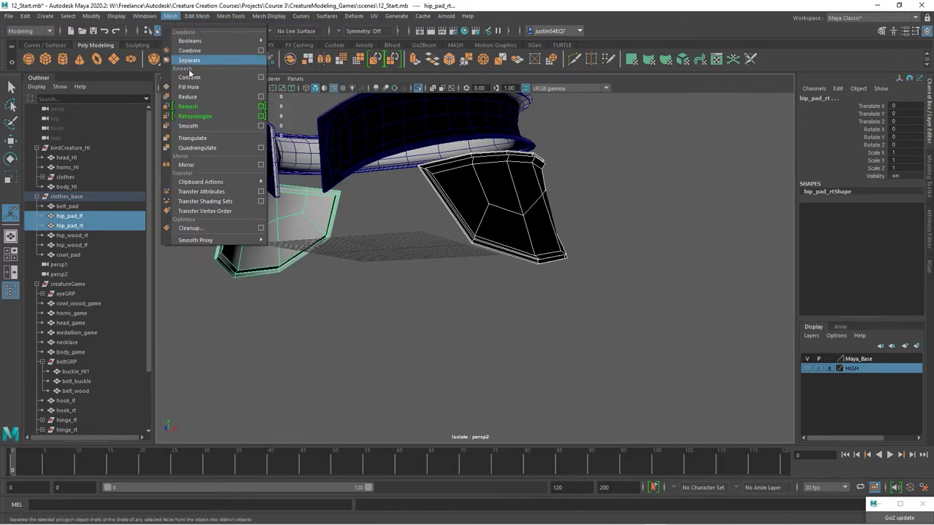
pyautogui.click(188, 126)
pyautogui.click(350, 217)
# Exit isolation and move belt_pad, hip_pad_lf, hip_pad_rt and cowl_pad into the creatureGame group
pyautogui.keyDown('alt'); pyautogui.moveTo(350, 217); pyautogui.dragTo(281, 125); pyautogui.keyUp('alt')
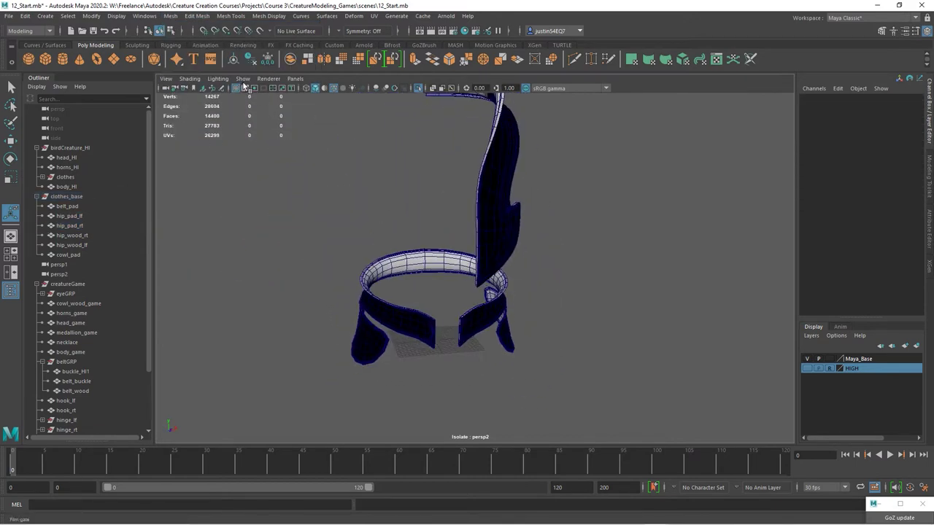
pyautogui.hotkey('ctrl', '1')
pyautogui.click(79, 207)
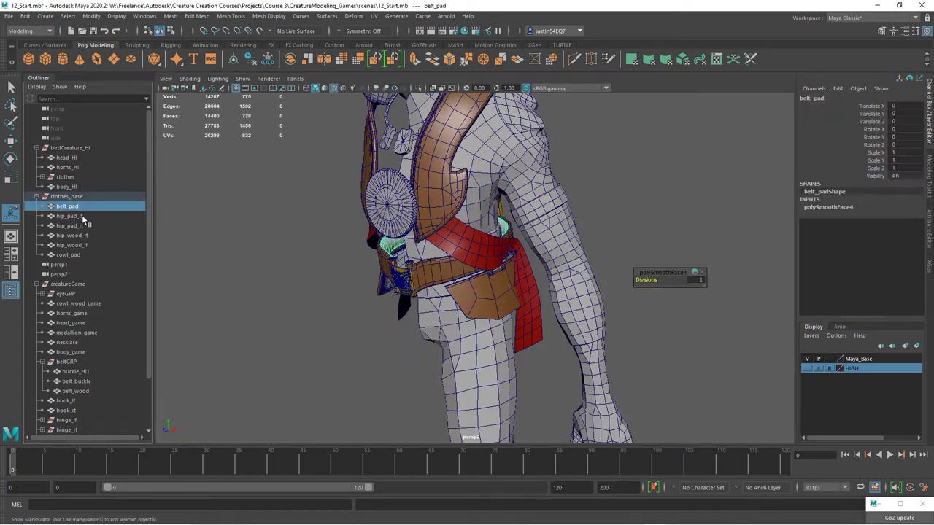
pyautogui.keyDown('shift'); pyautogui.click(79, 226); pyautogui.keyUp('shift')
pyautogui.keyDown('ctrl'); pyautogui.click(67, 255); pyautogui.keyUp('ctrl')
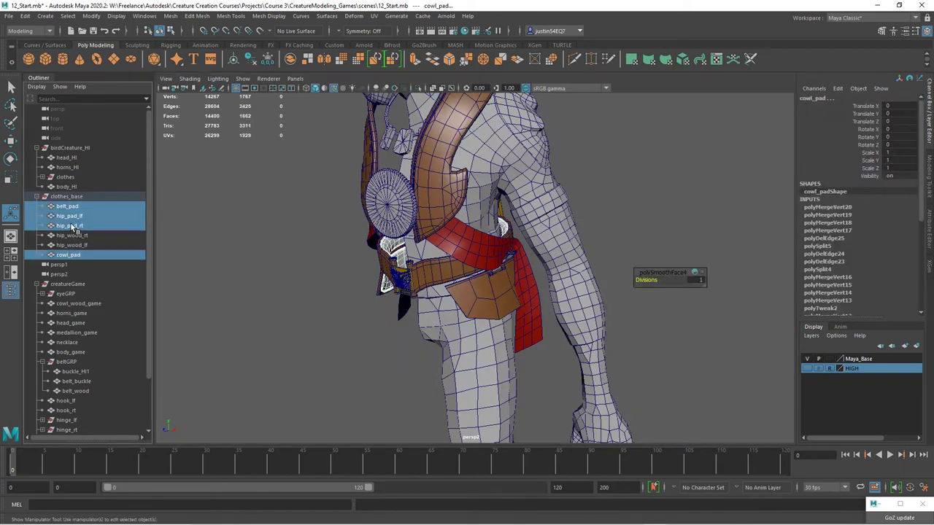
pyautogui.moveTo(73, 229); pyautogui.dragTo(80, 286, button='middle')
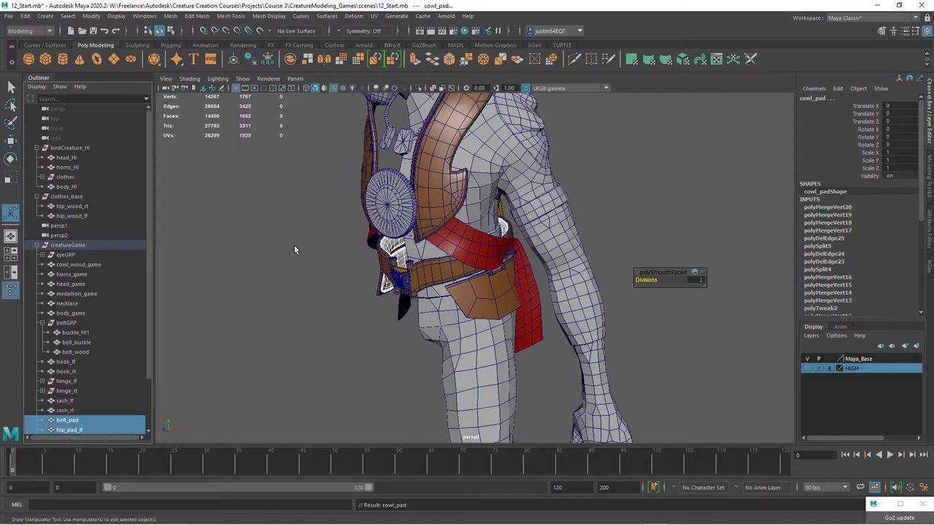
pyautogui.keyDown('alt'); pyautogui.moveTo(108, 339); pyautogui.dragTo(126, 344, button='middle'); pyautogui.keyUp('alt')
# Smooth the left hip wood panel with one division and return to object selection with nothing selected
pyautogui.click(500, 313)
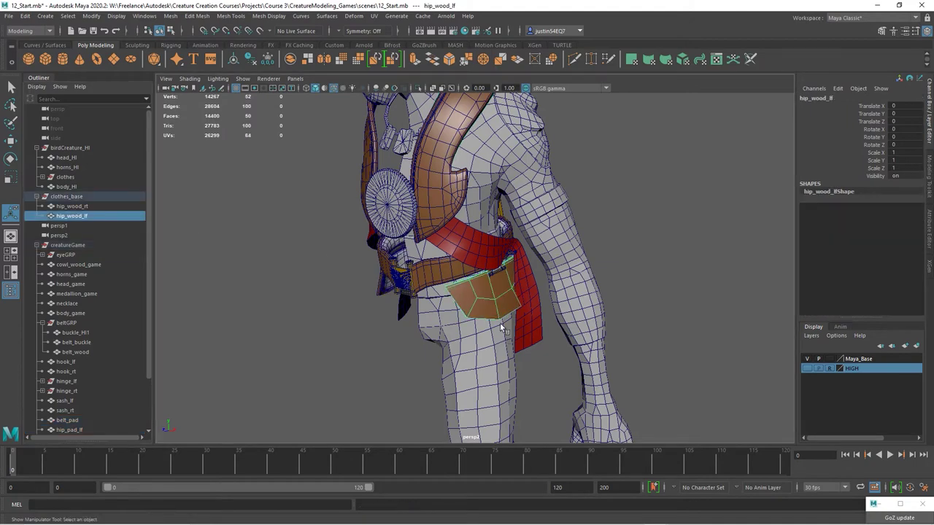
pyautogui.keyDown('alt'); pyautogui.moveTo(468, 346); pyautogui.dragTo(505, 338); pyautogui.keyUp('alt')
pyautogui.keyDown('alt'); pyautogui.moveTo(504, 338); pyautogui.dragTo(528, 343, button='right'); pyautogui.keyUp('alt')
pyautogui.keyDown('alt'); pyautogui.moveTo(528, 344); pyautogui.dragTo(579, 351); pyautogui.keyUp('alt')
pyautogui.click(200, 18)
pyautogui.moveTo(179, 18)
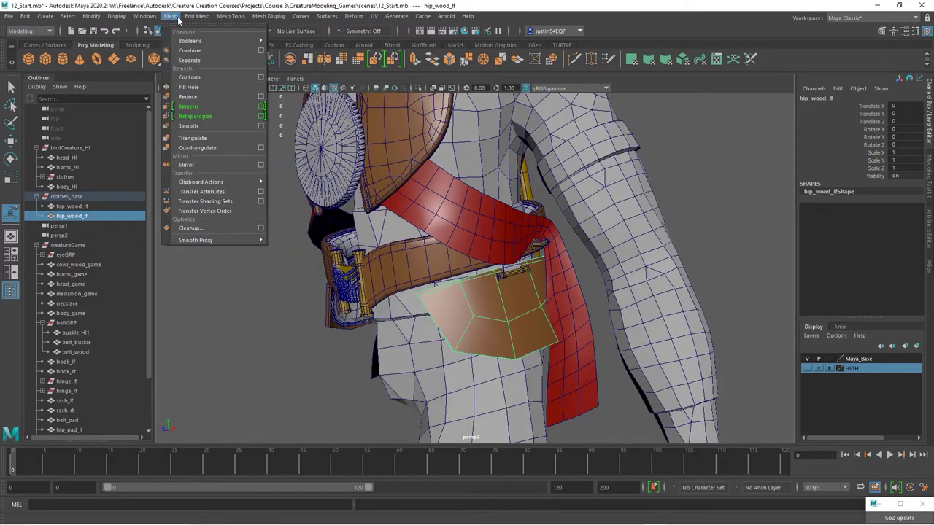
pyautogui.click(209, 124)
pyautogui.keyDown('alt'); pyautogui.moveTo(483, 333); pyautogui.dragTo(411, 312); pyautogui.keyUp('alt')
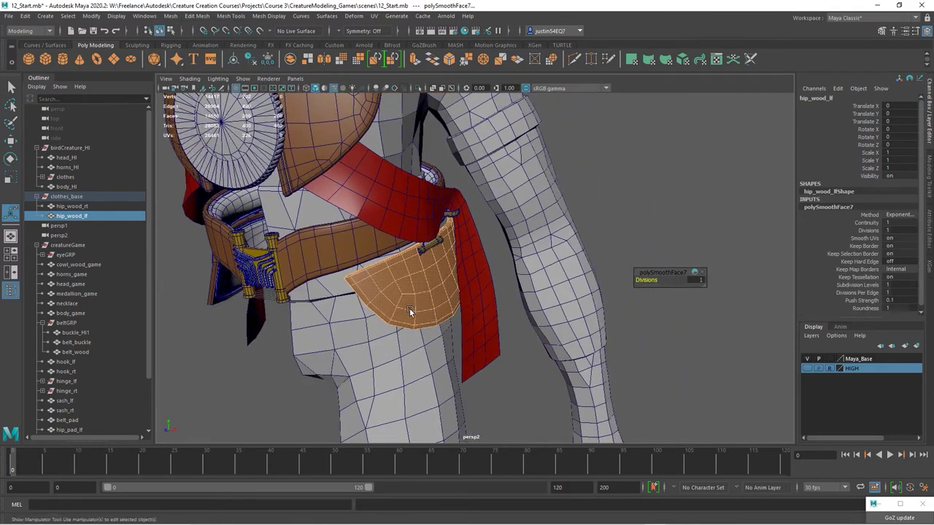
pyautogui.keyDown('alt'); pyautogui.moveTo(410, 312); pyautogui.dragTo(486, 315, button='right'); pyautogui.keyUp('alt')
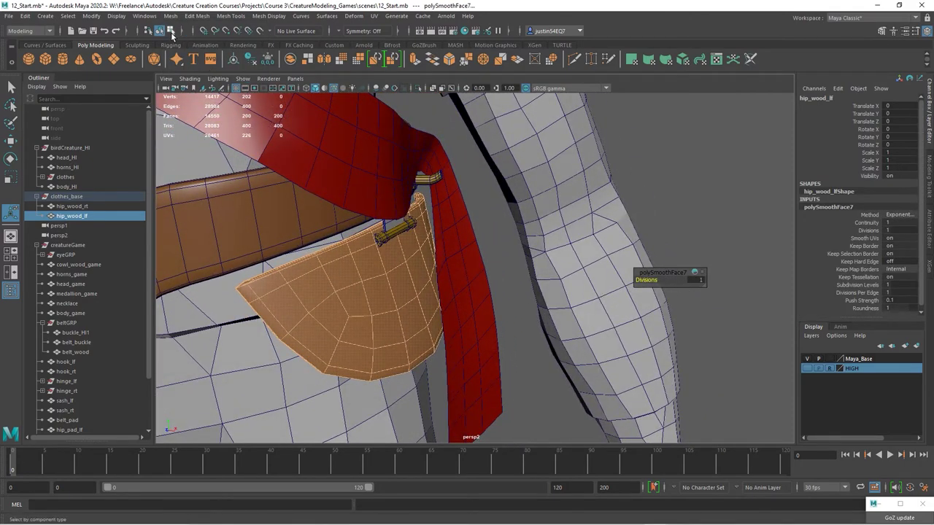
pyautogui.click(170, 32)
pyautogui.click(160, 31)
pyautogui.click(553, 421)
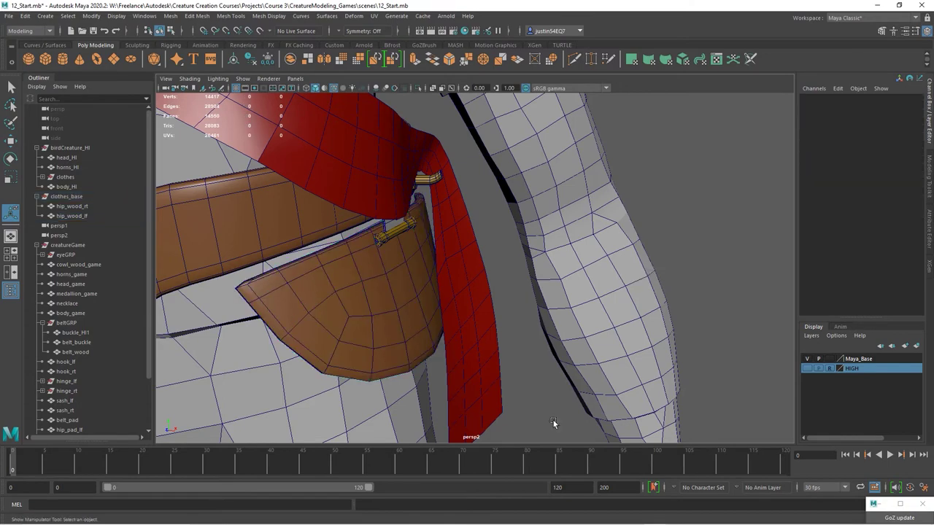
# Isolate the left hip wood panel in the viewport
pyautogui.keyDown('alt'); pyautogui.moveTo(553, 421); pyautogui.dragTo(483, 371, button='right'); pyautogui.keyUp('alt')
pyautogui.moveTo(483, 370)
pyautogui.keyDown('alt'); pyautogui.mouseDown()
pyautogui.moveTo(494, 369)
pyautogui.moveTo(482, 368)
pyautogui.mouseUp(); pyautogui.keyUp('alt')
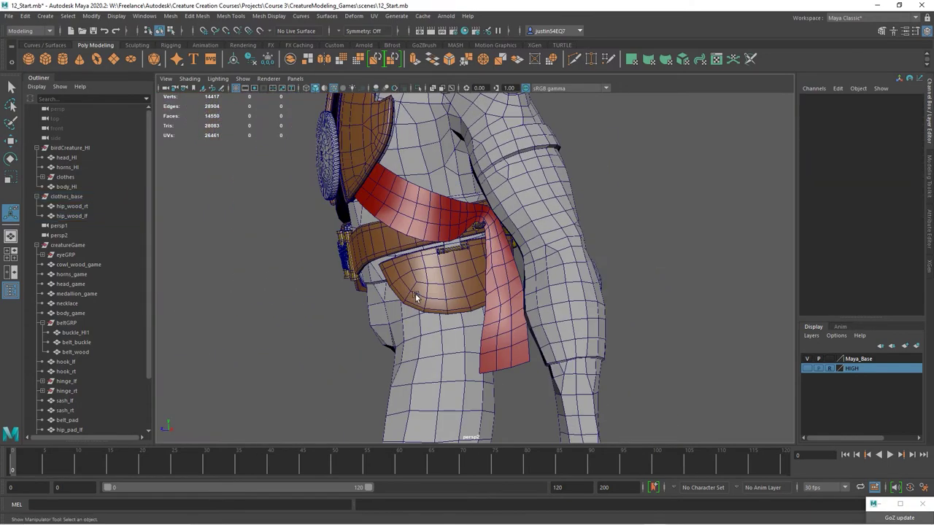
pyautogui.keyDown('alt'); pyautogui.moveTo(416, 298); pyautogui.dragTo(436, 304); pyautogui.keyUp('alt')
pyautogui.keyDown('alt'); pyautogui.moveTo(435, 304); pyautogui.dragTo(456, 261, button='right'); pyautogui.keyUp('alt')
pyautogui.click(402, 297)
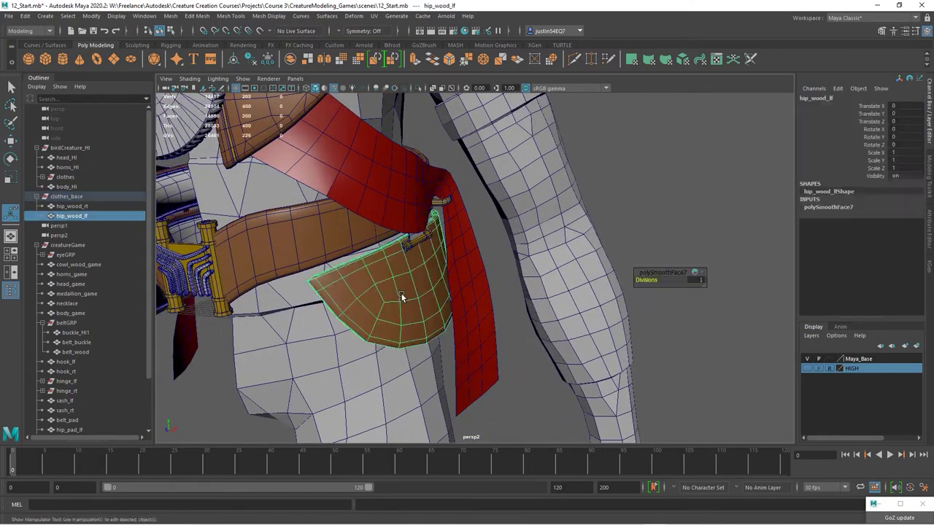
pyautogui.click(242, 78)
pyautogui.moveTo(304, 97)
pyautogui.click(362, 96)
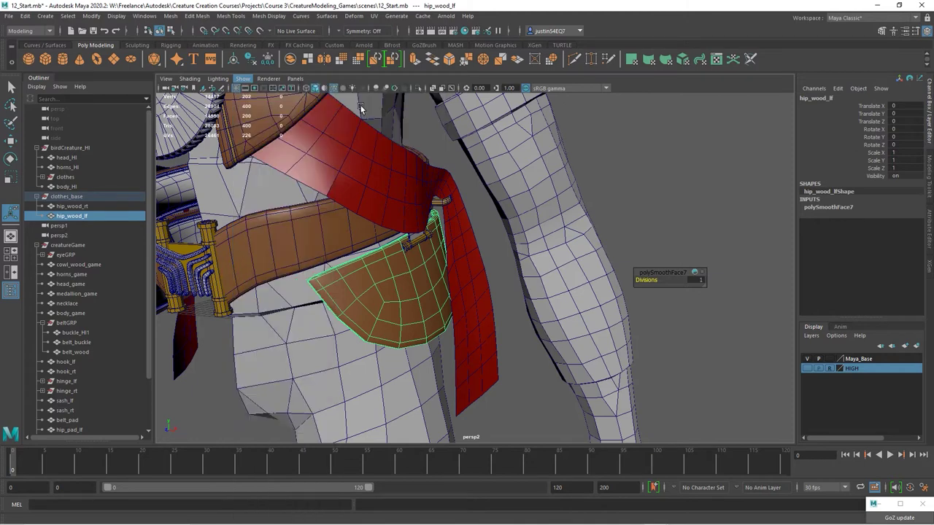
# Delete the extra edge loop running around the thickness of the hip wood panel's rim
pyautogui.keyDown('alt'); pyautogui.moveTo(360, 106); pyautogui.dragTo(463, 261); pyautogui.keyUp('alt')
pyautogui.scroll(4, 619, 295)
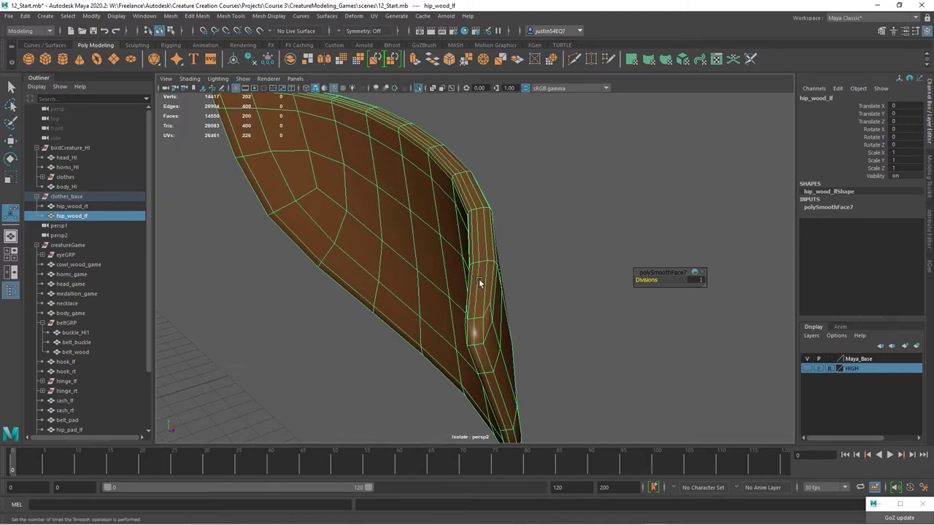
pyautogui.moveTo(478, 279); pyautogui.dragTo(479, 241, button='right')
pyautogui.doubleClick(491, 313)
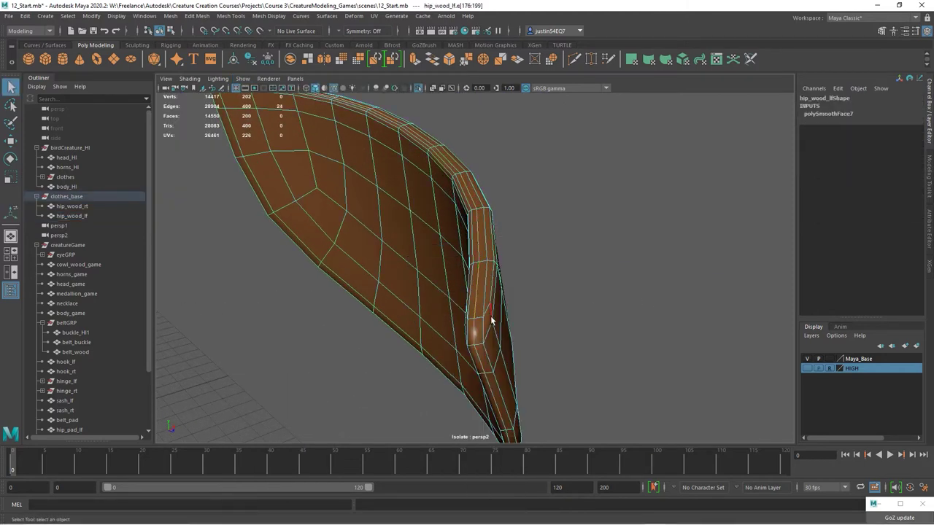
pyautogui.press('Delete')
pyautogui.keyDown('alt'); pyautogui.moveTo(462, 194); pyautogui.dragTo(501, 252); pyautogui.keyUp('alt')
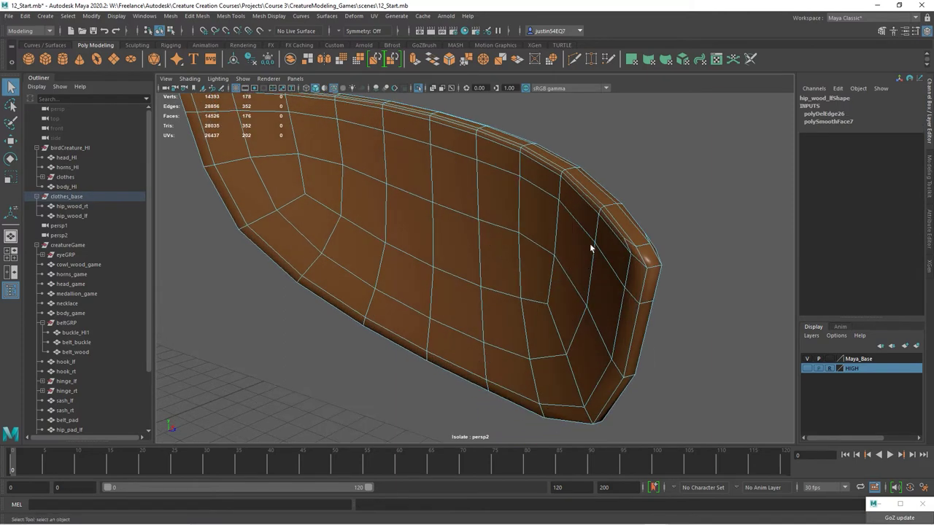
# Remove the extra row of edges along the inner side of the panel's upper rim, including its vertices
pyautogui.keyDown('alt'); pyautogui.moveTo(590, 248); pyautogui.dragTo(582, 267); pyautogui.keyUp('alt')
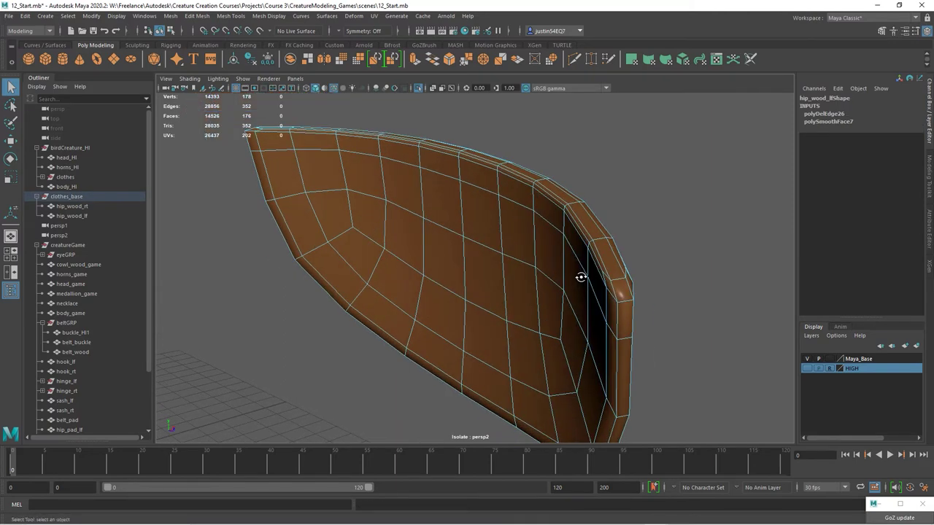
pyautogui.click(574, 219)
pyautogui.hotkey('ctrl', 'Delete')
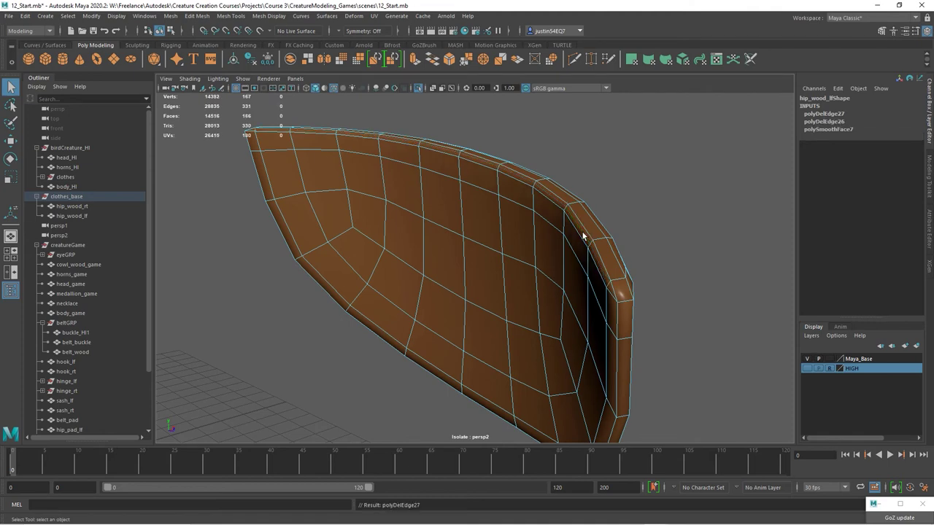
pyautogui.keyDown('alt'); pyautogui.moveTo(555, 257); pyautogui.dragTo(365, 219); pyautogui.keyUp('alt')
pyautogui.keyDown('alt'); pyautogui.moveTo(454, 308); pyautogui.dragTo(384, 287); pyautogui.keyUp('alt')
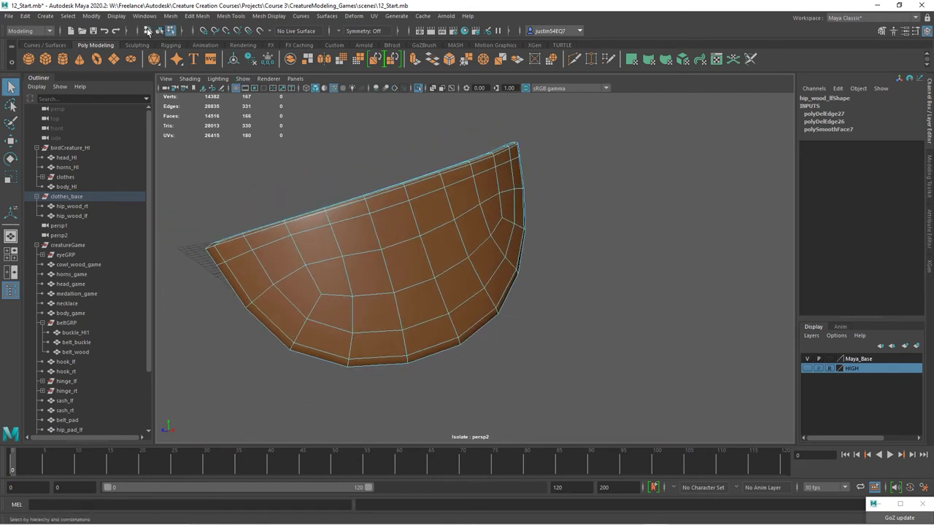
# Return to object selection and show the rest of the creature around the hip wood panel again
pyautogui.press('F8')
pyautogui.click(243, 78)
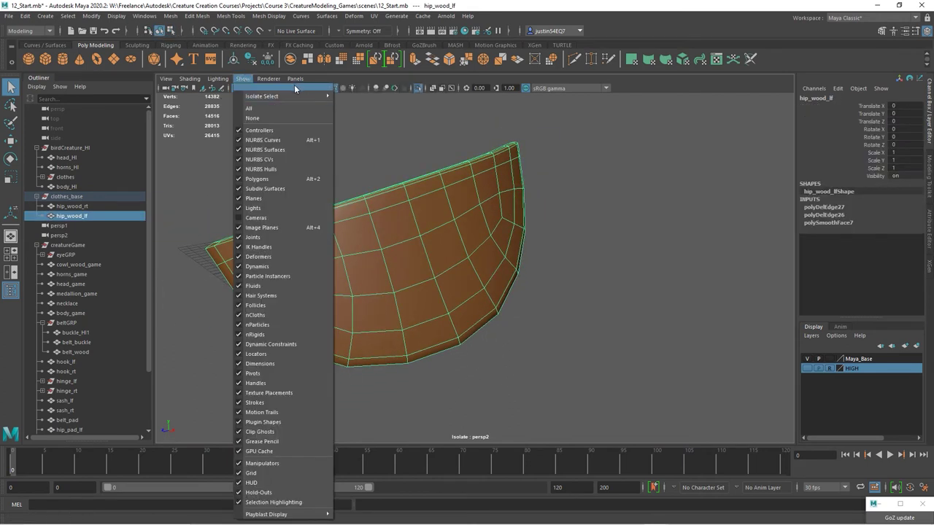
pyautogui.moveTo(321, 95)
pyautogui.click(356, 99)
# Delete the right hip wood panel and the right hip pad
pyautogui.keyDown('alt'); pyautogui.moveTo(517, 255); pyautogui.dragTo(408, 241, button='right'); pyautogui.keyUp('alt')
pyautogui.keyDown('alt'); pyautogui.moveTo(350, 277); pyautogui.dragTo(445, 291); pyautogui.keyUp('alt')
pyautogui.click(361, 310)
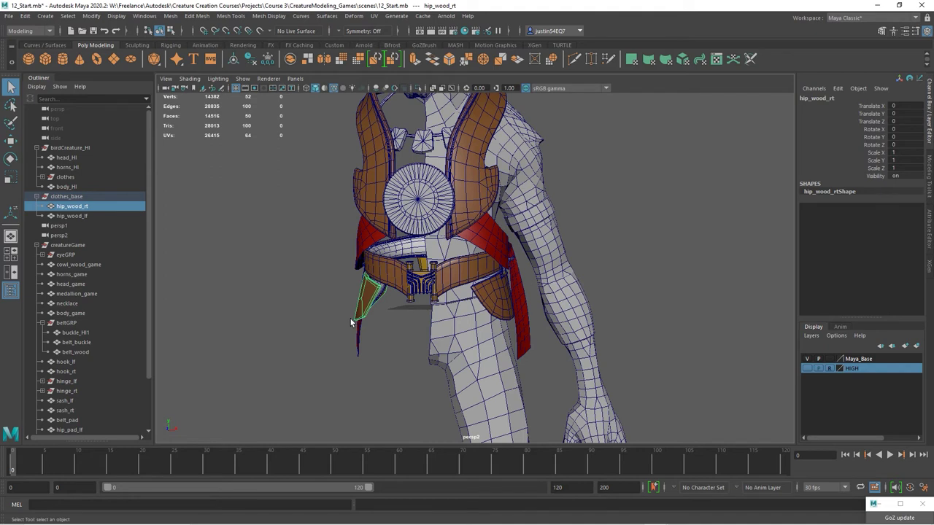
pyautogui.click(372, 302)
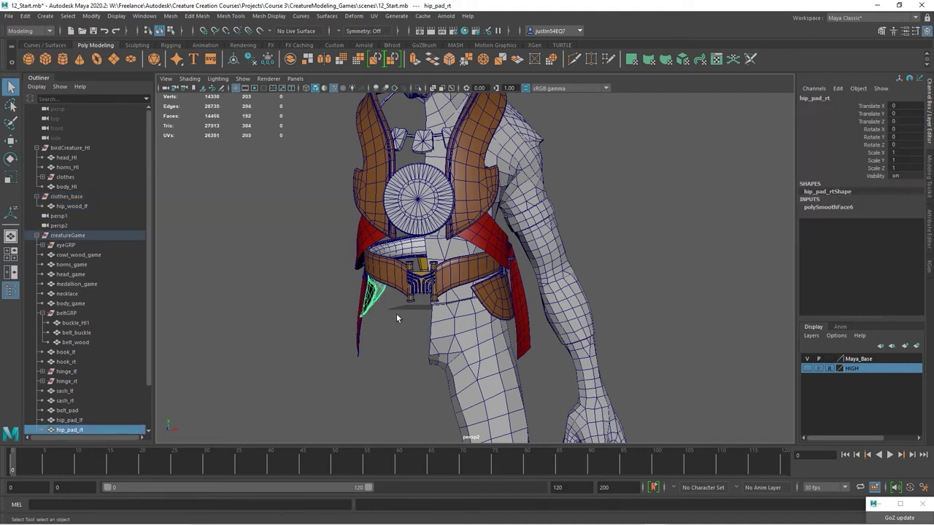
pyautogui.press('Delete')
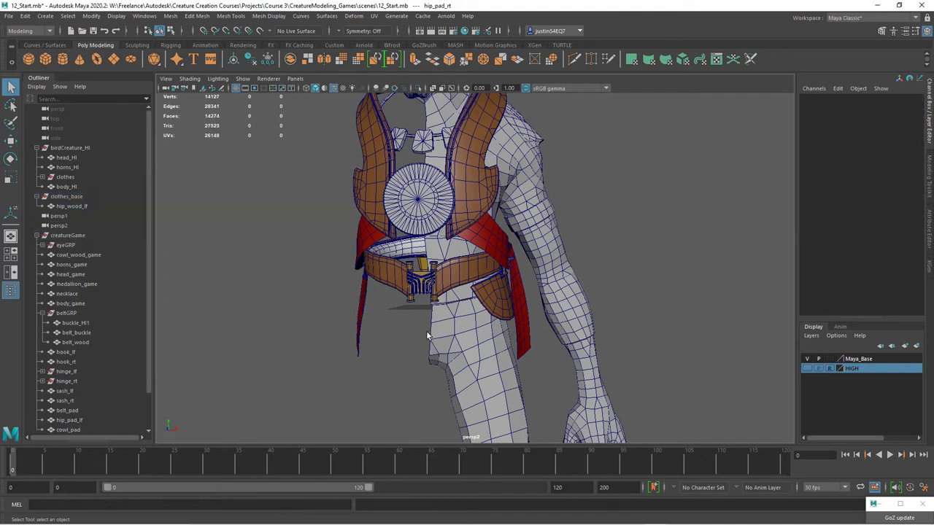
# Examine the belt, remaining hip panel, sashes and cowl on the creature from near and far
pyautogui.keyDown('alt'); pyautogui.moveTo(477, 313); pyautogui.dragTo(444, 340, button='right'); pyautogui.keyUp('alt')
pyautogui.keyDown('alt'); pyautogui.moveTo(444, 340); pyautogui.dragTo(466, 354); pyautogui.keyUp('alt')
pyautogui.keyDown('alt'); pyautogui.moveTo(467, 354); pyautogui.dragTo(501, 301, button='middle'); pyautogui.keyUp('alt')
pyautogui.keyDown('alt'); pyautogui.moveTo(501, 301); pyautogui.dragTo(679, 303, button='right'); pyautogui.keyUp('alt')
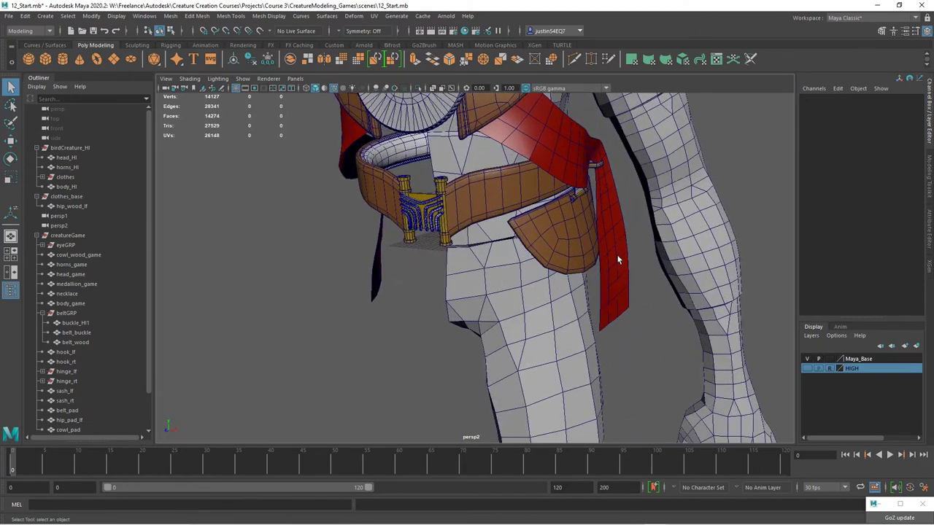
pyautogui.keyDown('alt'); pyautogui.moveTo(560, 312); pyautogui.dragTo(563, 255, button='right'); pyautogui.keyUp('alt')
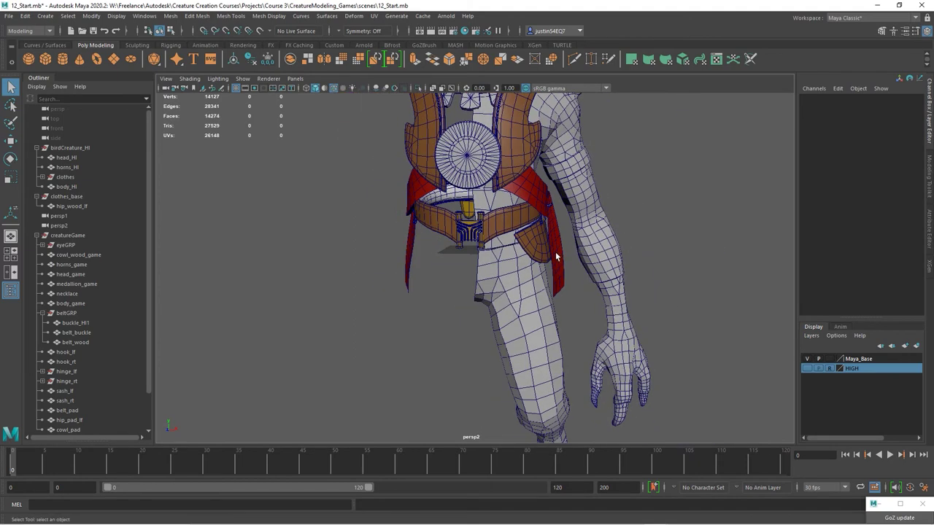
pyautogui.keyDown('alt'); pyautogui.moveTo(538, 240); pyautogui.dragTo(449, 266, button='middle'); pyautogui.keyUp('alt')
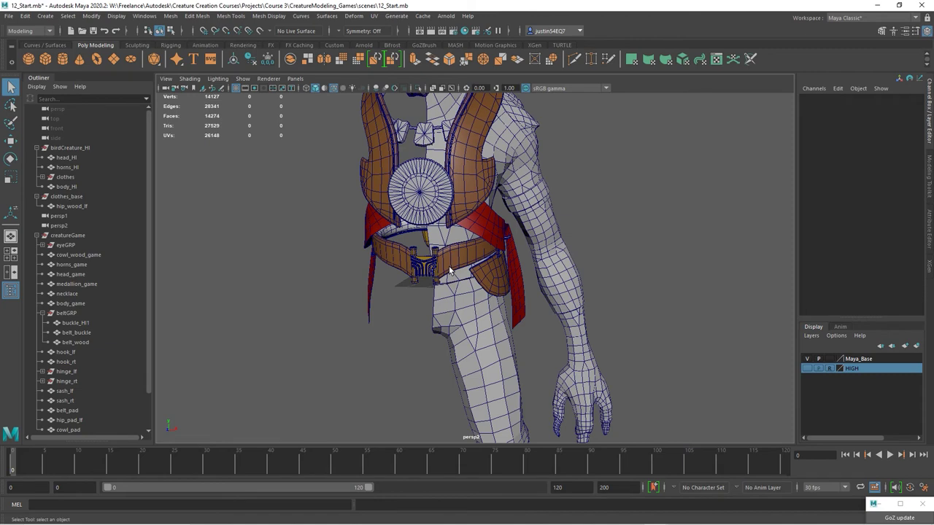
pyautogui.keyDown('alt'); pyautogui.moveTo(439, 259); pyautogui.dragTo(460, 289); pyautogui.keyUp('alt')
pyautogui.keyDown('alt'); pyautogui.moveTo(496, 292); pyautogui.dragTo(471, 306, button='right'); pyautogui.keyUp('alt')
pyautogui.keyDown('alt'); pyautogui.moveTo(470, 306); pyautogui.dragTo(462, 358, button='middle'); pyautogui.keyUp('alt')
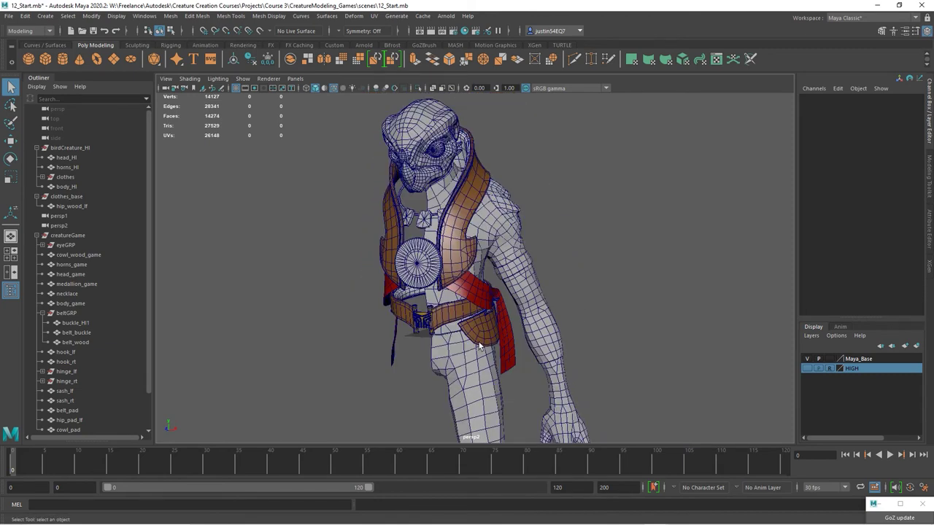
# Move hip_wood_lf into the creatureGame group and delete the empty clothes_base group
pyautogui.click(69, 206)
pyautogui.moveTo(81, 213); pyautogui.dragTo(86, 236, button='middle')
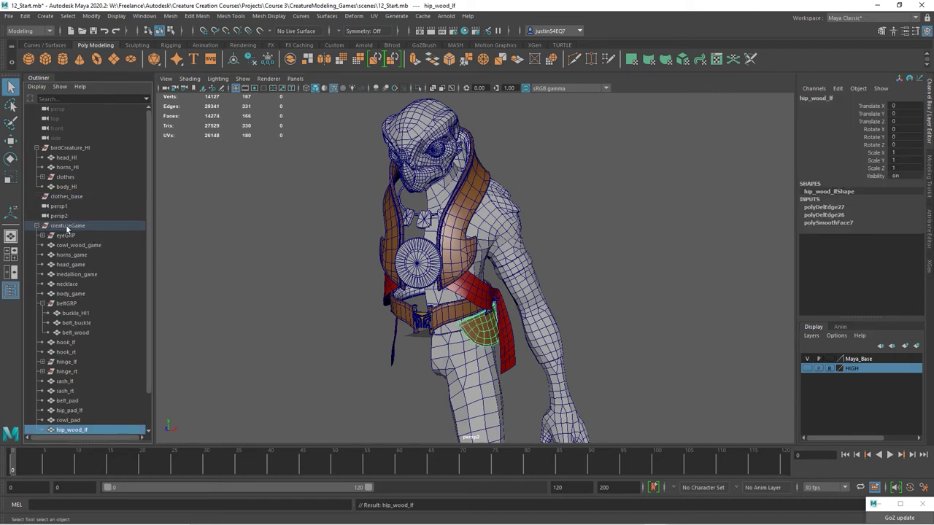
pyautogui.click(73, 196)
pyautogui.press('Delete')
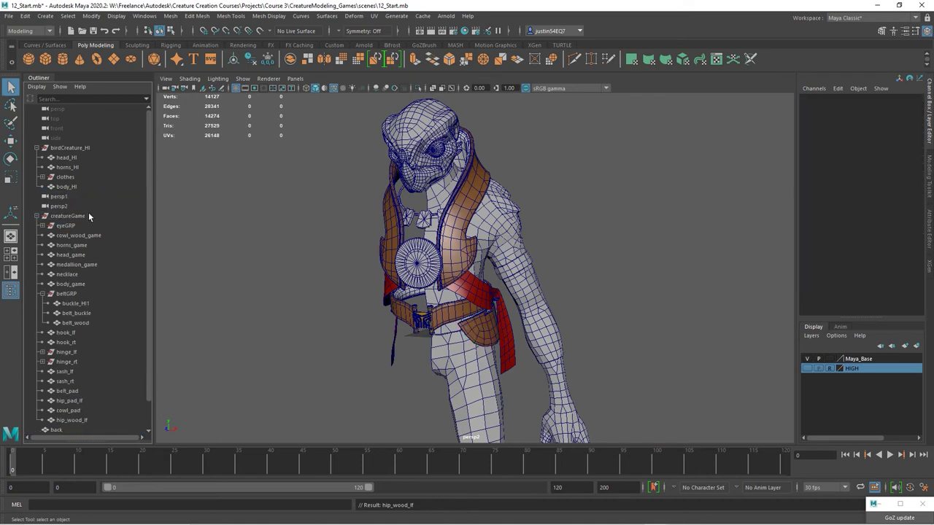
# Select the whole creatureGame group, examine its highlighted meshes on the creature from near and far, and clear the selection
pyautogui.click(71, 215)
pyautogui.keyDown('alt'); pyautogui.moveTo(360, 243); pyautogui.dragTo(457, 289); pyautogui.keyUp('alt')
pyautogui.keyDown('alt'); pyautogui.moveTo(457, 289); pyautogui.dragTo(412, 284, button='right'); pyautogui.keyUp('alt')
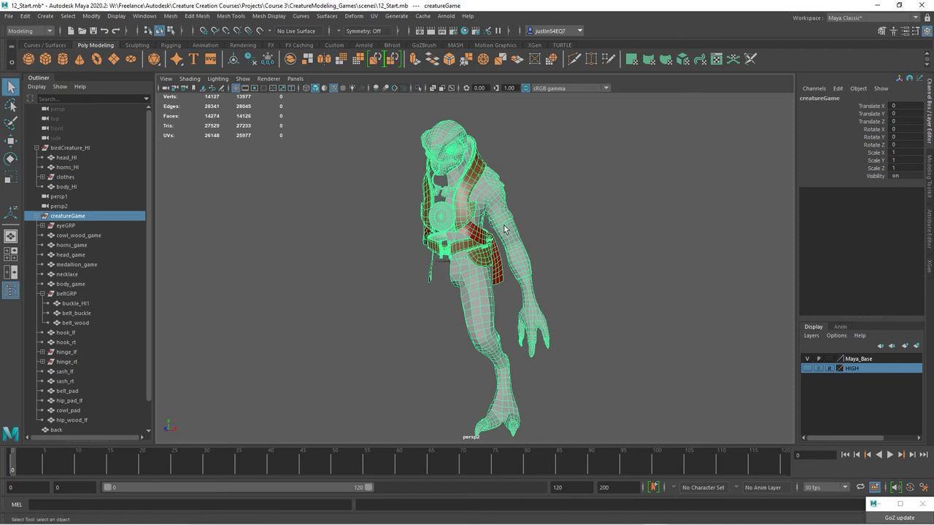
pyautogui.keyDown('alt'); pyautogui.moveTo(501, 235); pyautogui.dragTo(532, 231); pyautogui.keyUp('alt')
pyautogui.keyDown('alt'); pyautogui.moveTo(532, 231); pyautogui.dragTo(634, 250, button='right'); pyautogui.keyUp('alt')
pyautogui.keyDown('alt'); pyautogui.moveTo(560, 227); pyautogui.dragTo(577, 272, button='middle'); pyautogui.keyUp('alt')
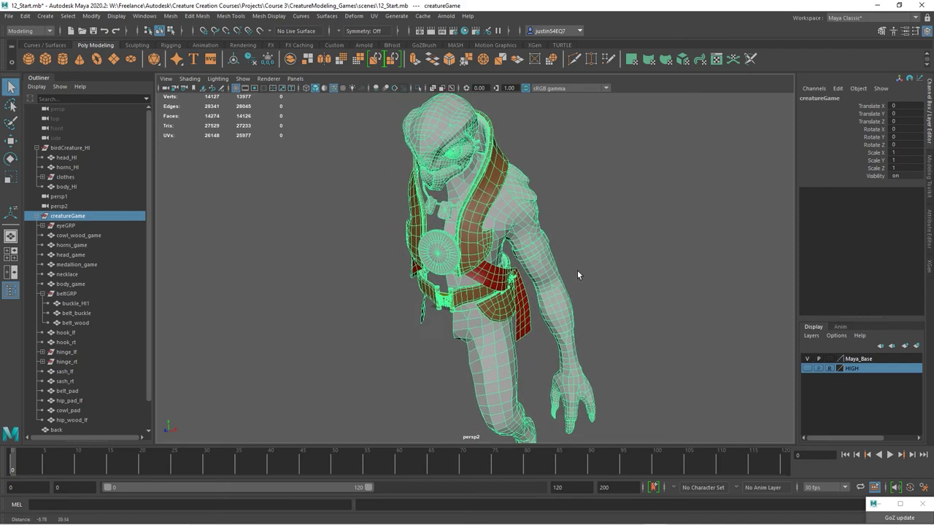
pyautogui.keyDown('alt'); pyautogui.moveTo(576, 272); pyautogui.dragTo(602, 286, button='right'); pyautogui.keyUp('alt')
pyautogui.click(601, 285)
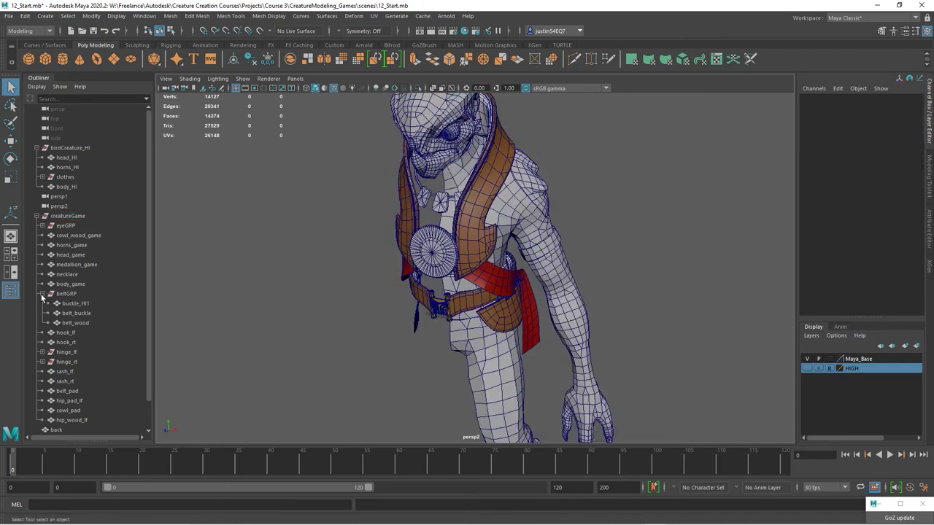
# Collapse beltGRP in the scene hierarchy and examine the full creature and its clothing from several angles and distances
pyautogui.click(42, 294)
pyautogui.keyDown('alt'); pyautogui.moveTo(511, 312); pyautogui.dragTo(503, 298); pyautogui.keyUp('alt')
pyautogui.keyDown('alt'); pyautogui.moveTo(504, 298); pyautogui.dragTo(416, 294, button='right'); pyautogui.keyUp('alt')
pyautogui.keyDown('alt'); pyautogui.moveTo(416, 294); pyautogui.dragTo(401, 282, button='middle'); pyautogui.keyUp('alt')
pyautogui.keyDown('alt'); pyautogui.moveTo(474, 318); pyautogui.dragTo(445, 321, button='right'); pyautogui.keyUp('alt')
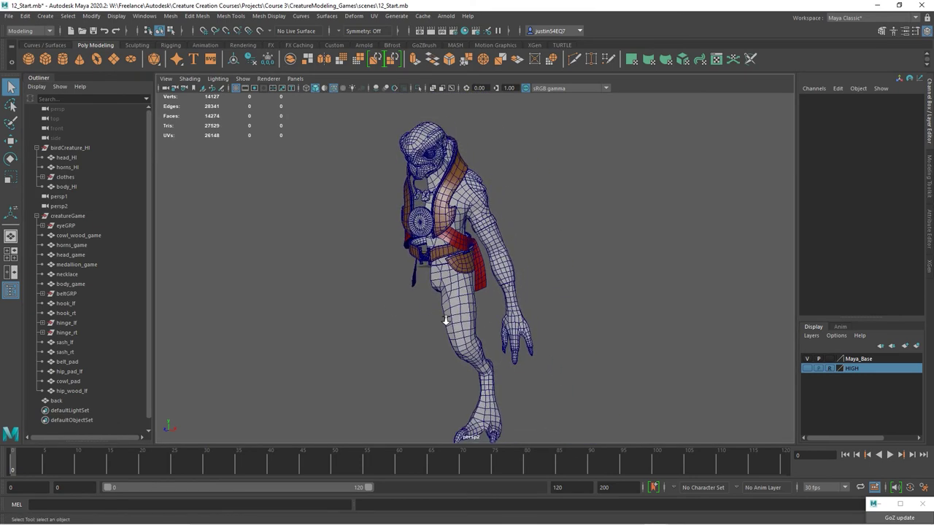
pyautogui.keyDown('alt'); pyautogui.moveTo(470, 297); pyautogui.dragTo(483, 266); pyautogui.keyUp('alt')
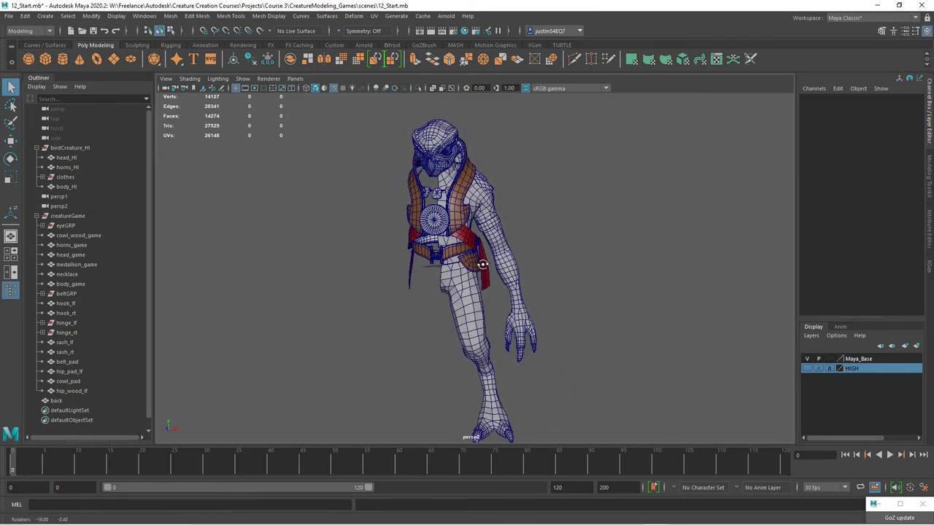
pyautogui.keyDown('alt'); pyautogui.moveTo(482, 255); pyautogui.dragTo(491, 275, button='middle'); pyautogui.keyUp('alt')
pyautogui.keyDown('alt'); pyautogui.moveTo(491, 274); pyautogui.dragTo(604, 260, button='right'); pyautogui.keyUp('alt')
pyautogui.keyDown('alt'); pyautogui.moveTo(491, 161); pyautogui.dragTo(468, 172); pyautogui.keyUp('alt')
pyautogui.keyDown('alt'); pyautogui.moveTo(468, 172); pyautogui.dragTo(519, 179, button='right'); pyautogui.keyUp('alt')
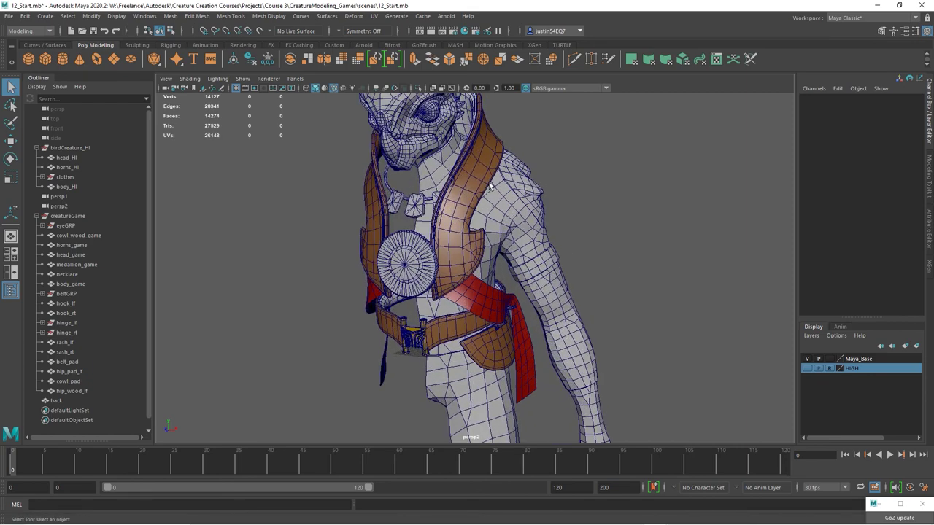
pyautogui.keyDown('alt'); pyautogui.moveTo(507, 198); pyautogui.dragTo(522, 230); pyautogui.keyUp('alt')
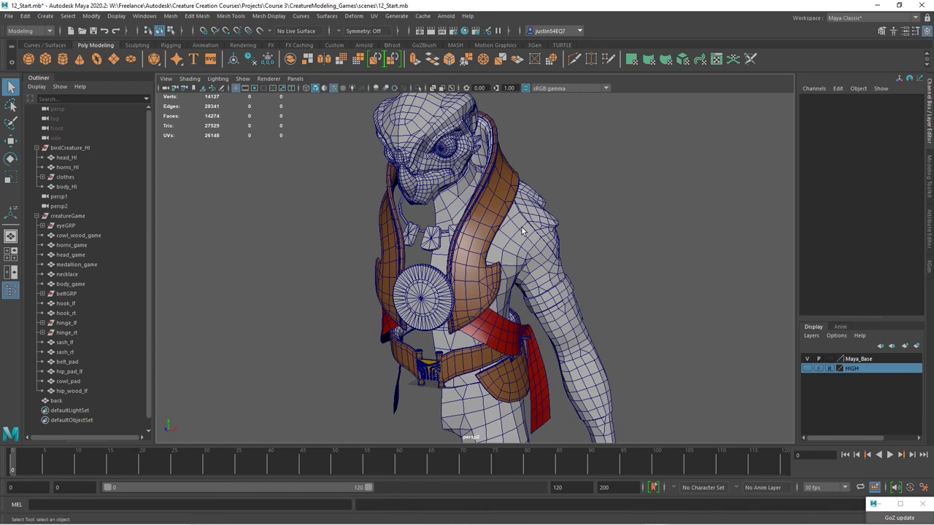